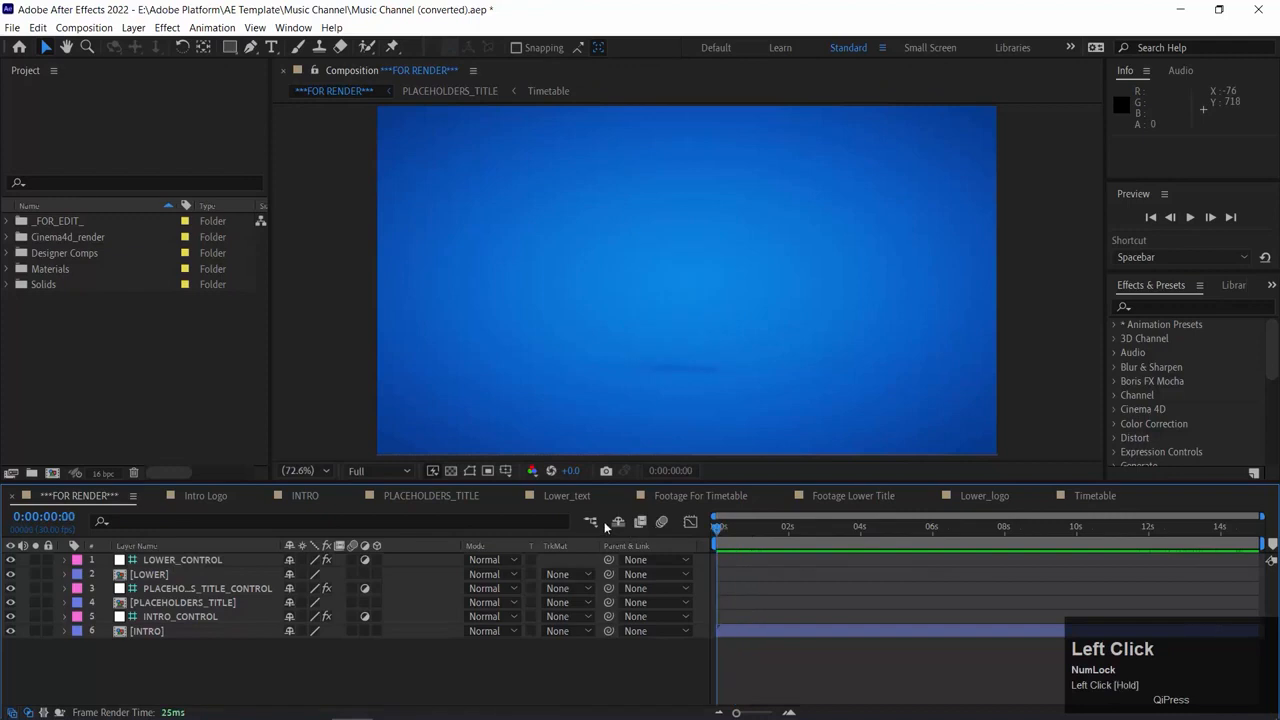
- Add the ***FOR RENDER*** composition to the Render Queue
left_click(104, 30)
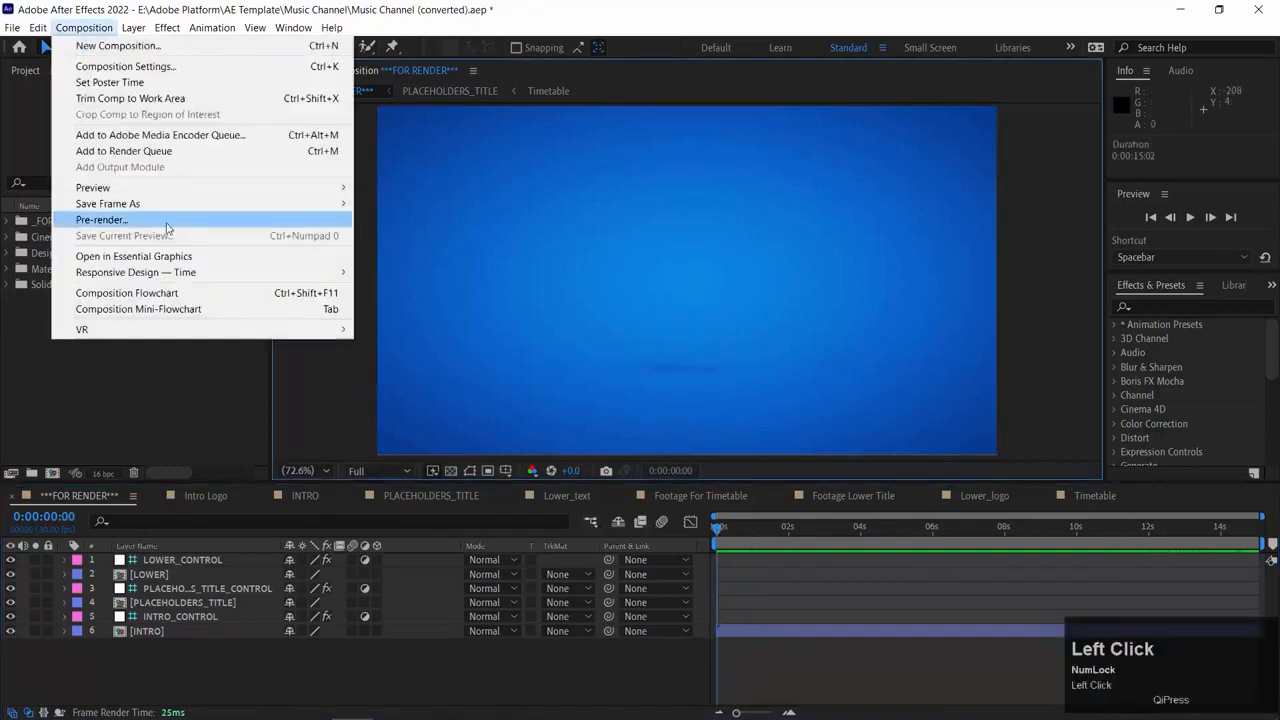
mouse_move(167, 204)
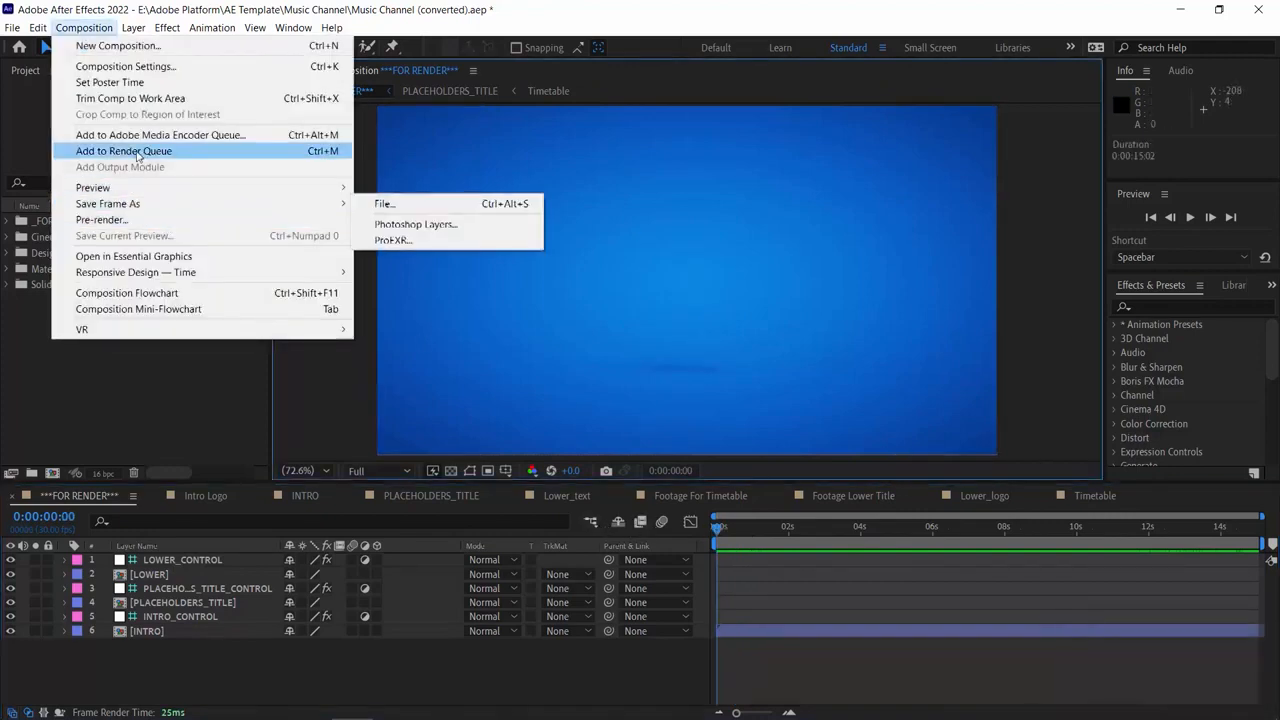
left_click(224, 158)
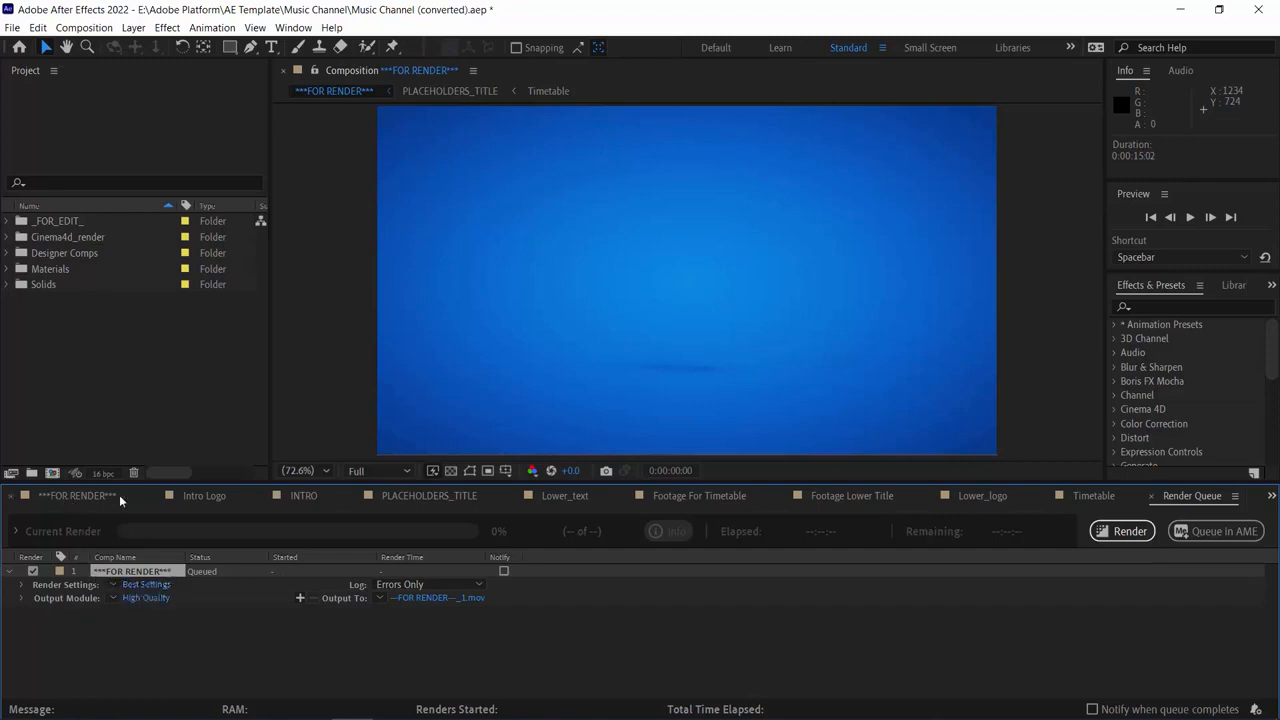
left_click(138, 632)
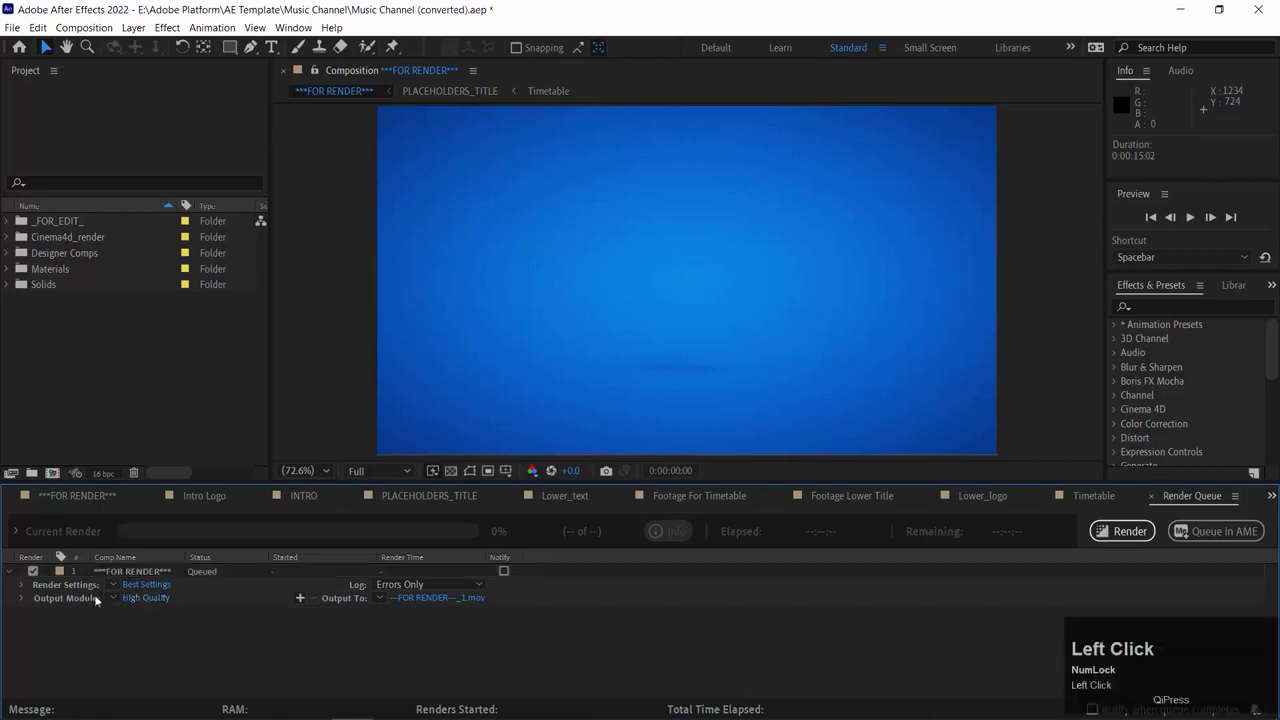
- Open the queued item's render settings, keep Frame Blending at On for Checked Layers, and accept them
left_click(146, 585)
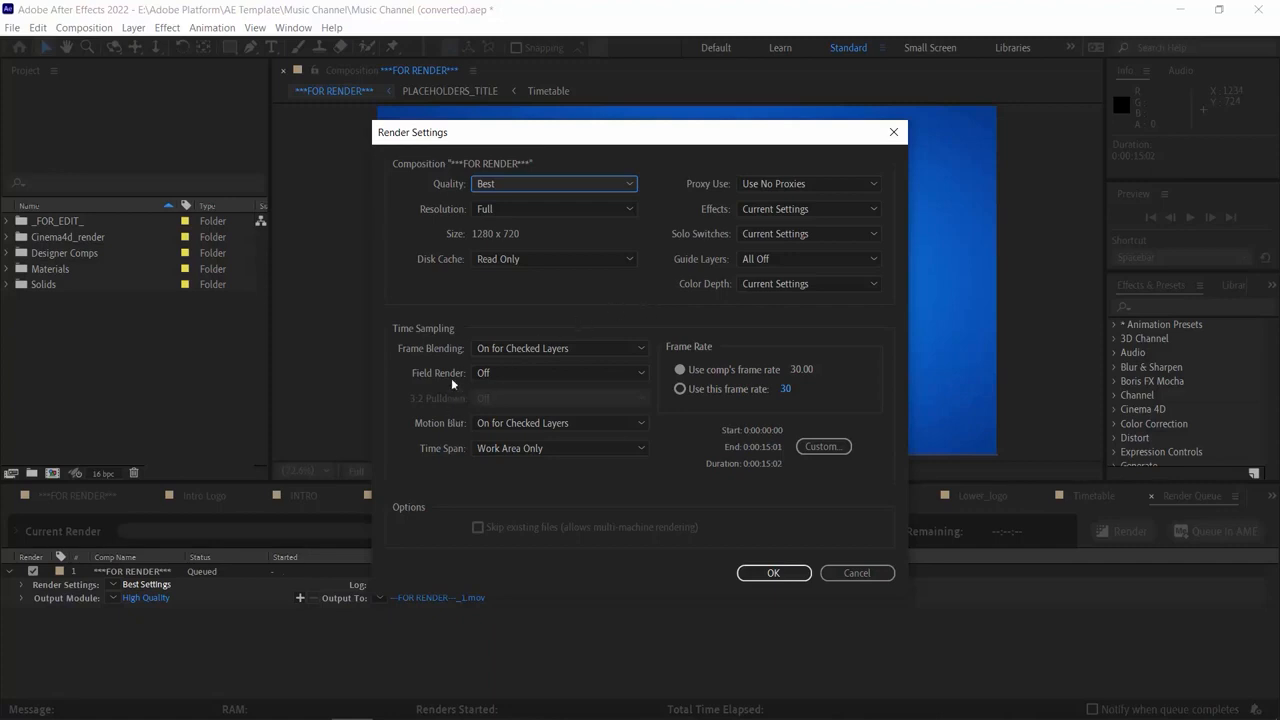
left_click(565, 349)
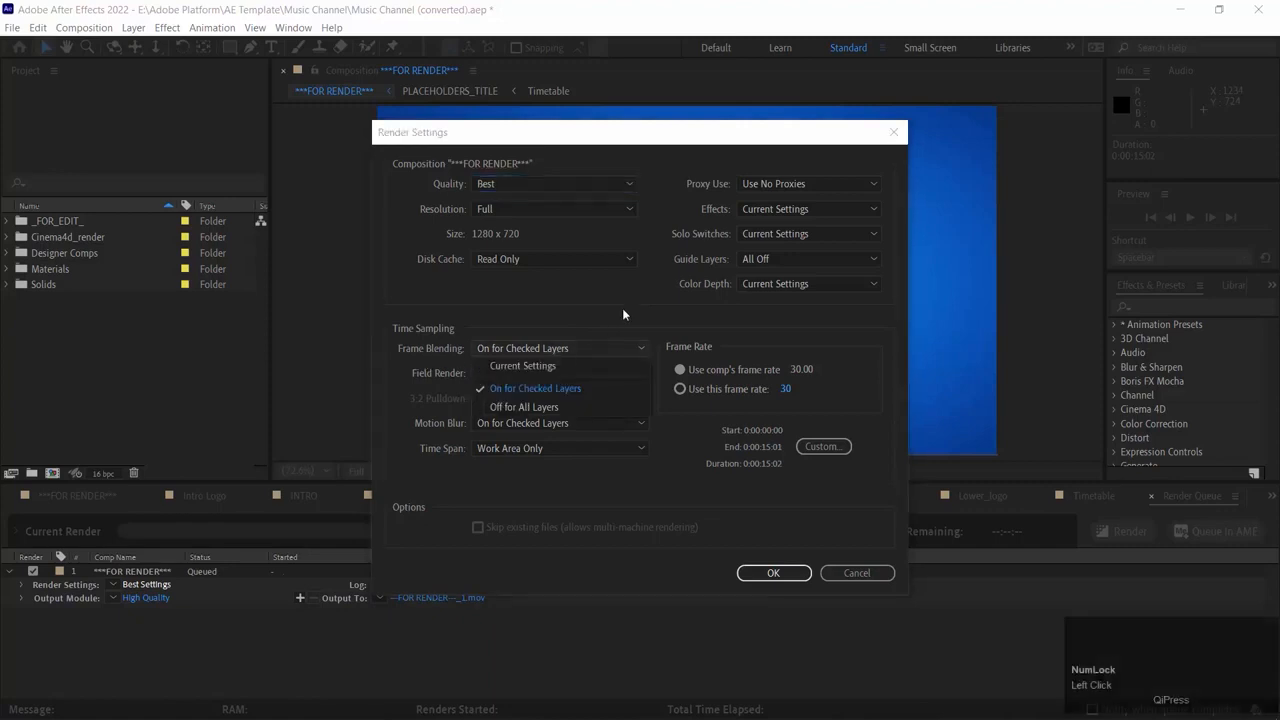
left_click(594, 303)
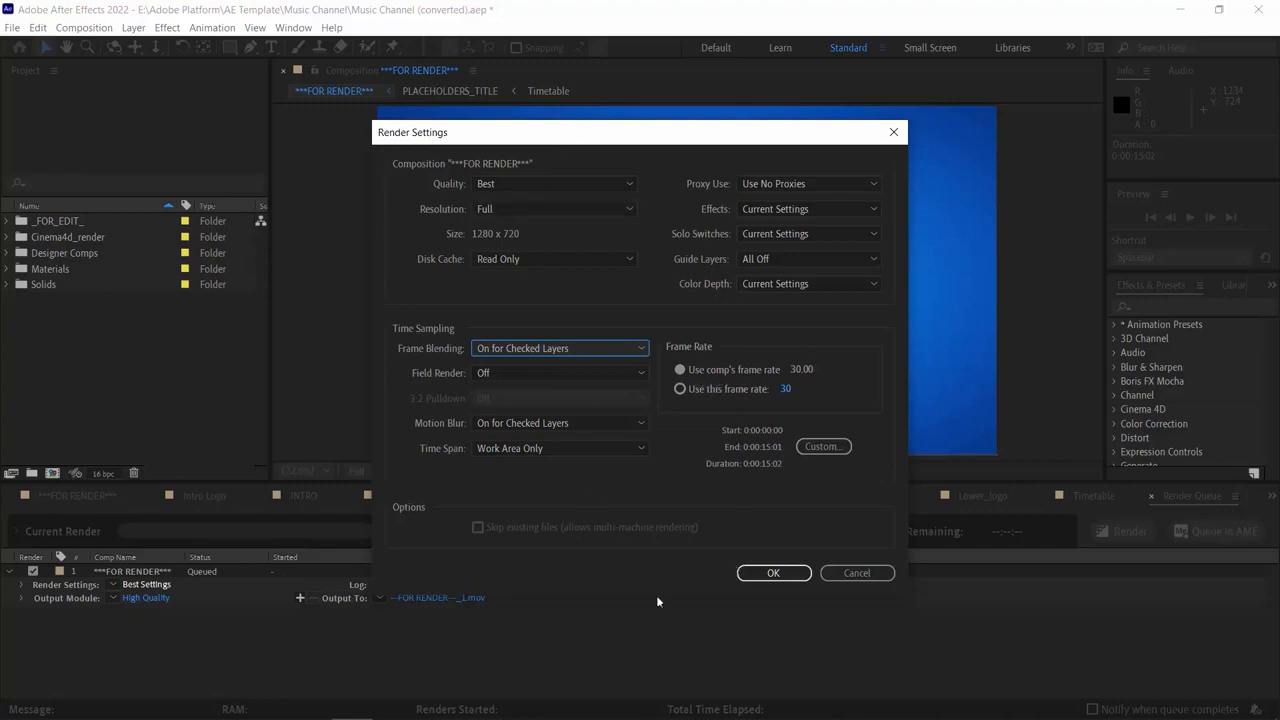
left_click(796, 572)
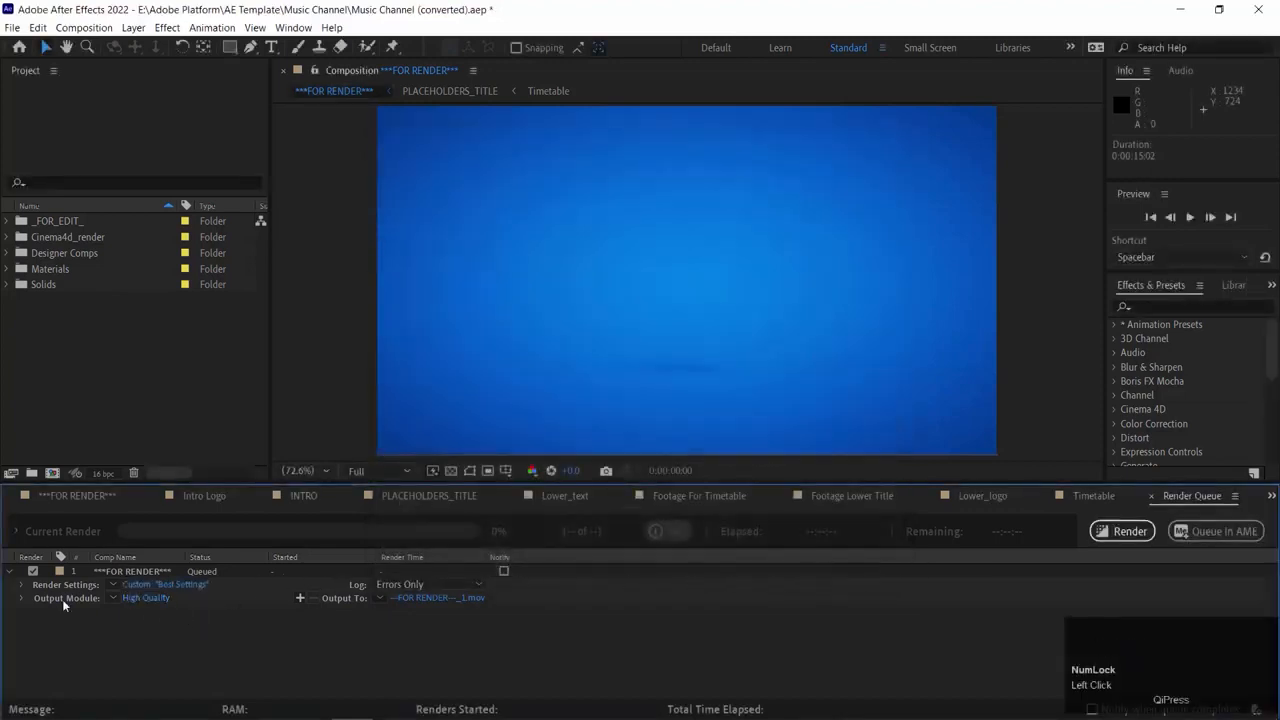
- Open the output module settings, choose QuickTime as the format and keep the post-render action at None
left_click(148, 598)
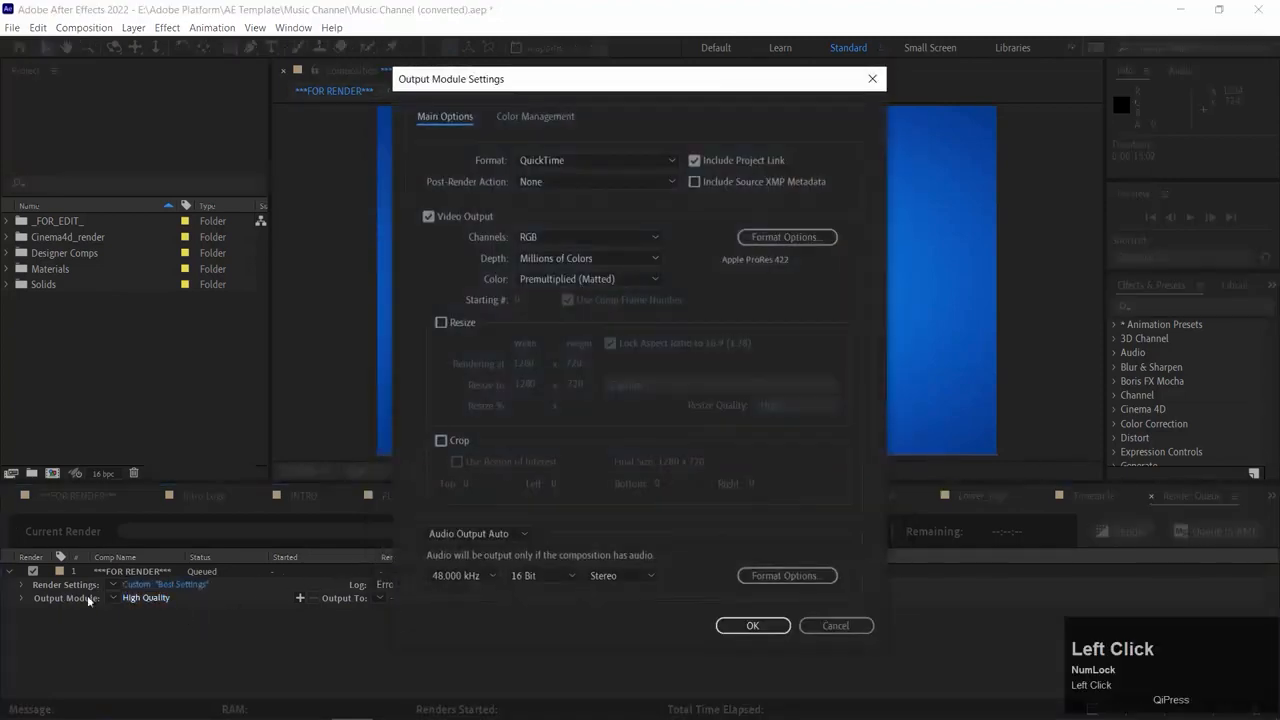
left_click(568, 155)
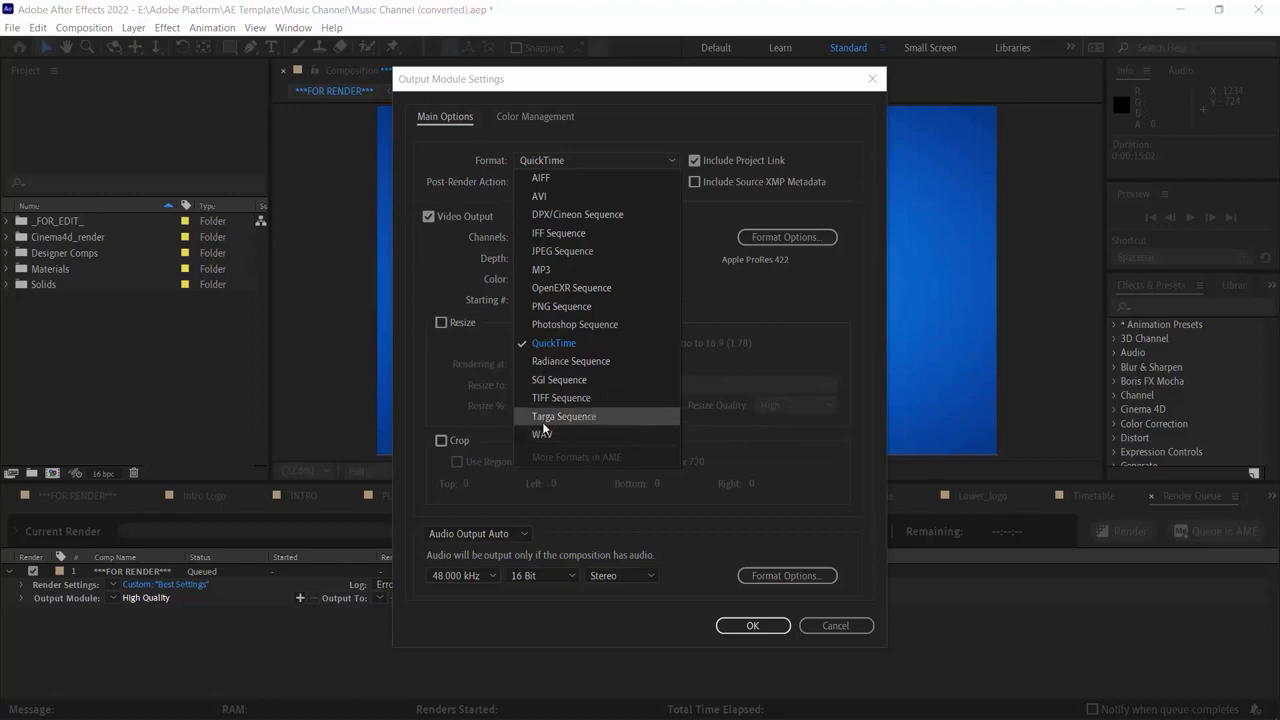
left_click(583, 345)
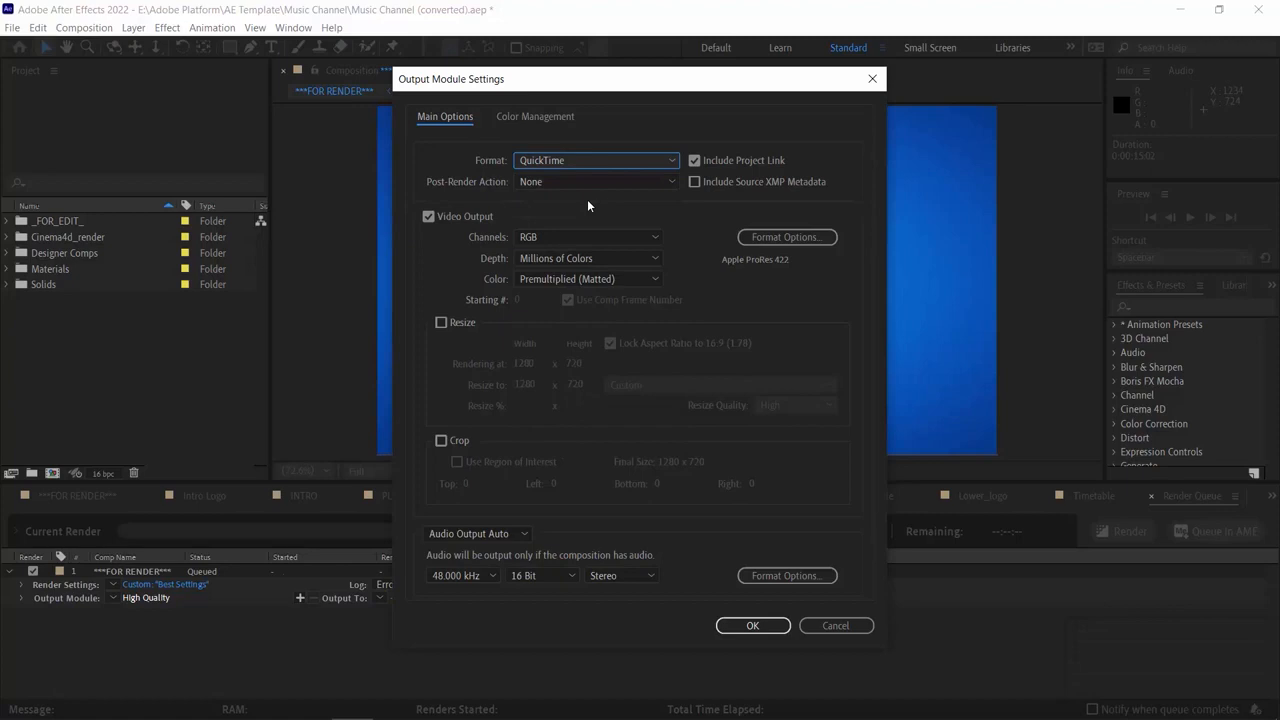
left_click(616, 182)
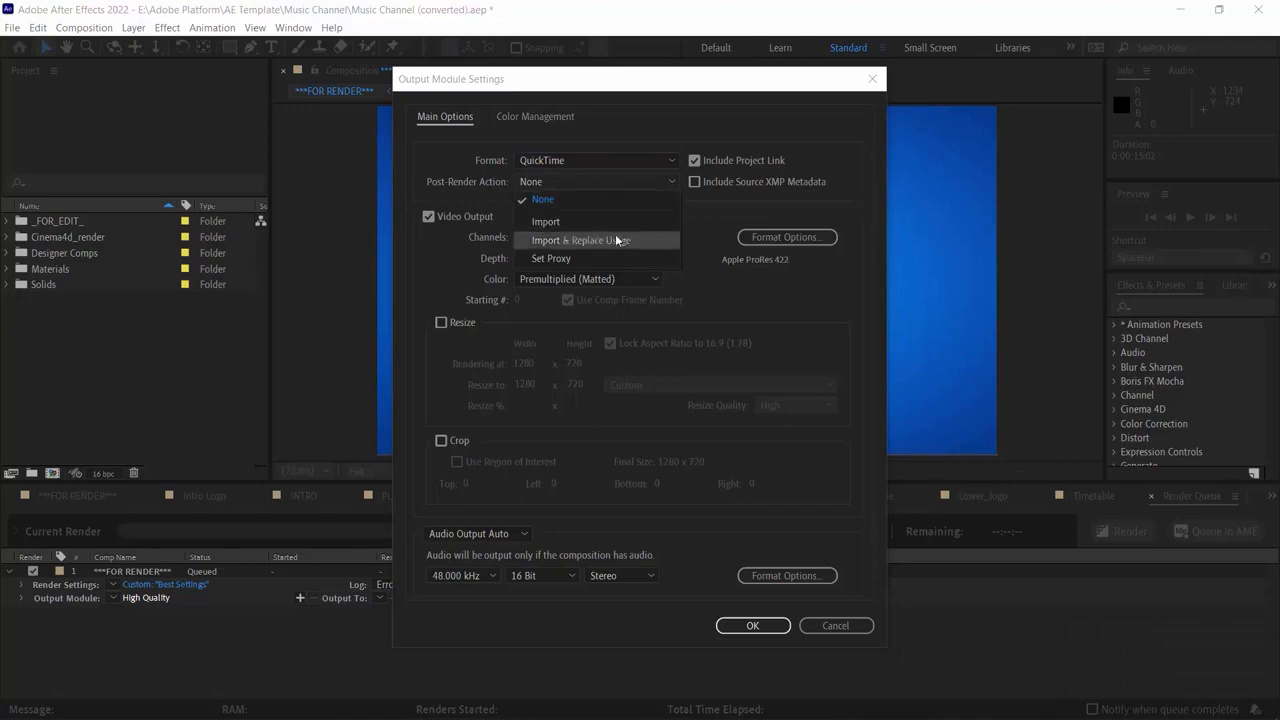
left_click(609, 178)
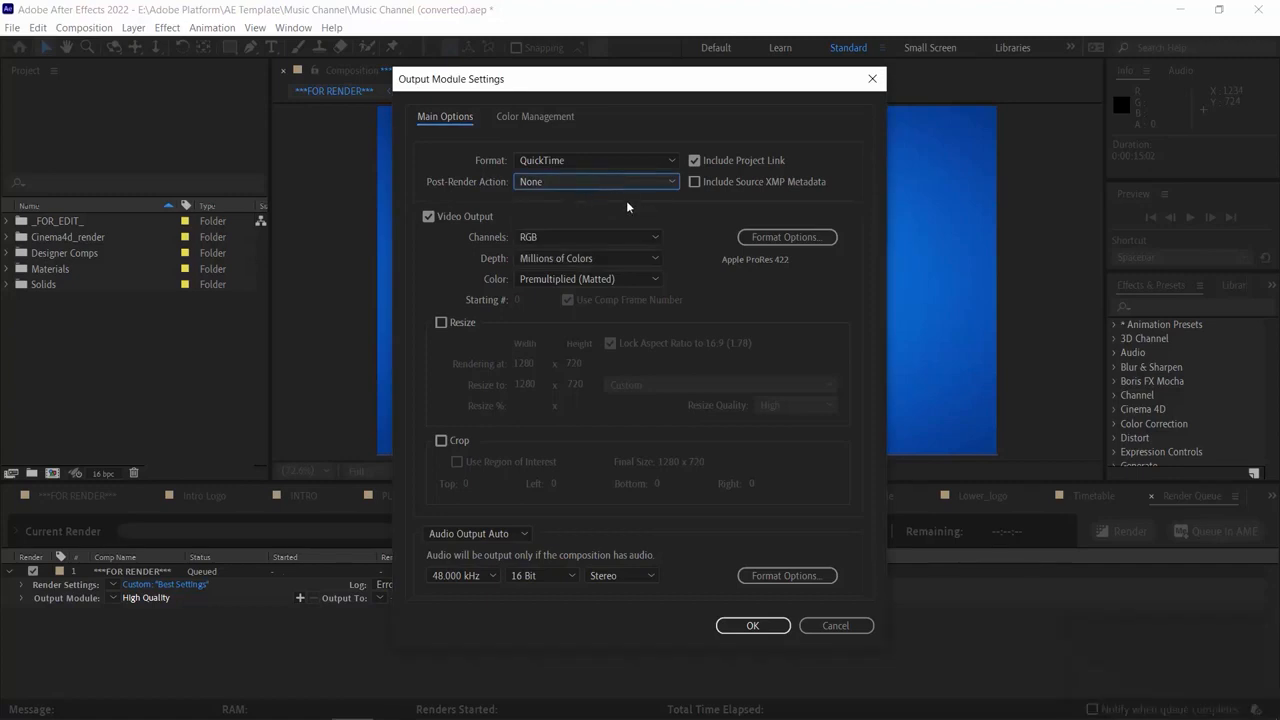
- Examine the available QuickTime video codecs in the video format options and accept them with Apple ProRes 422
left_click(805, 240)
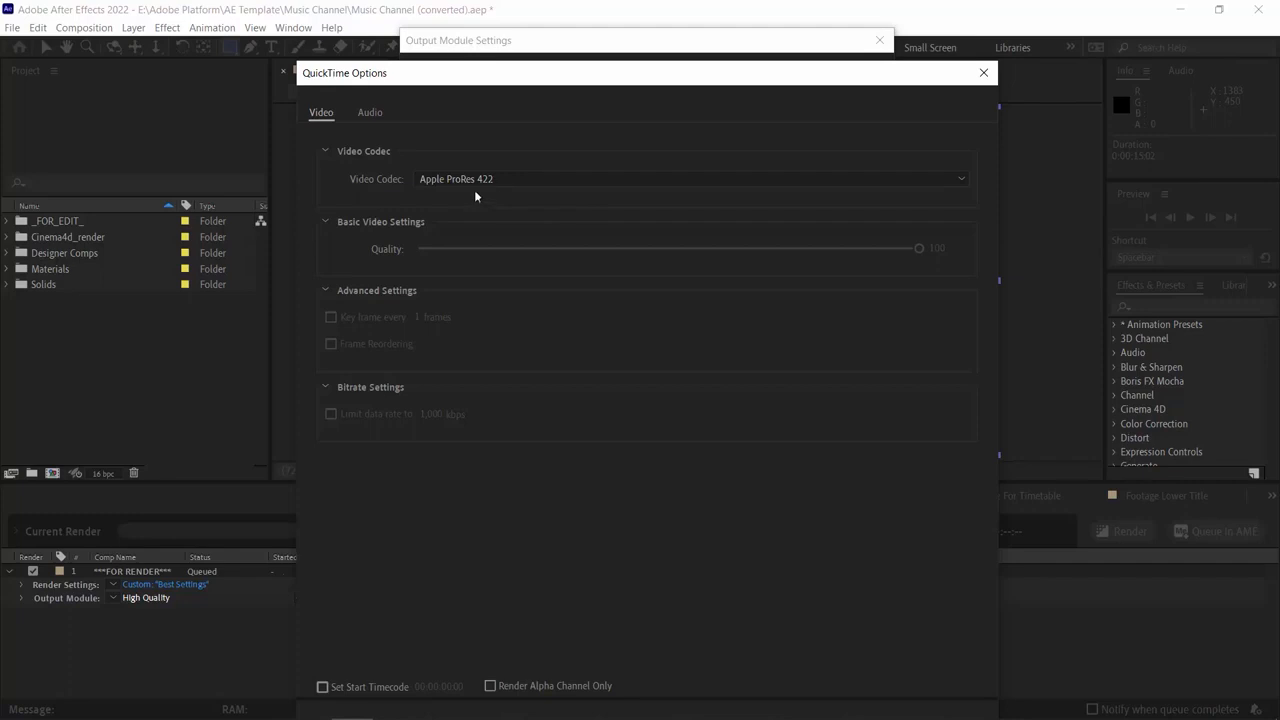
left_click(516, 180)
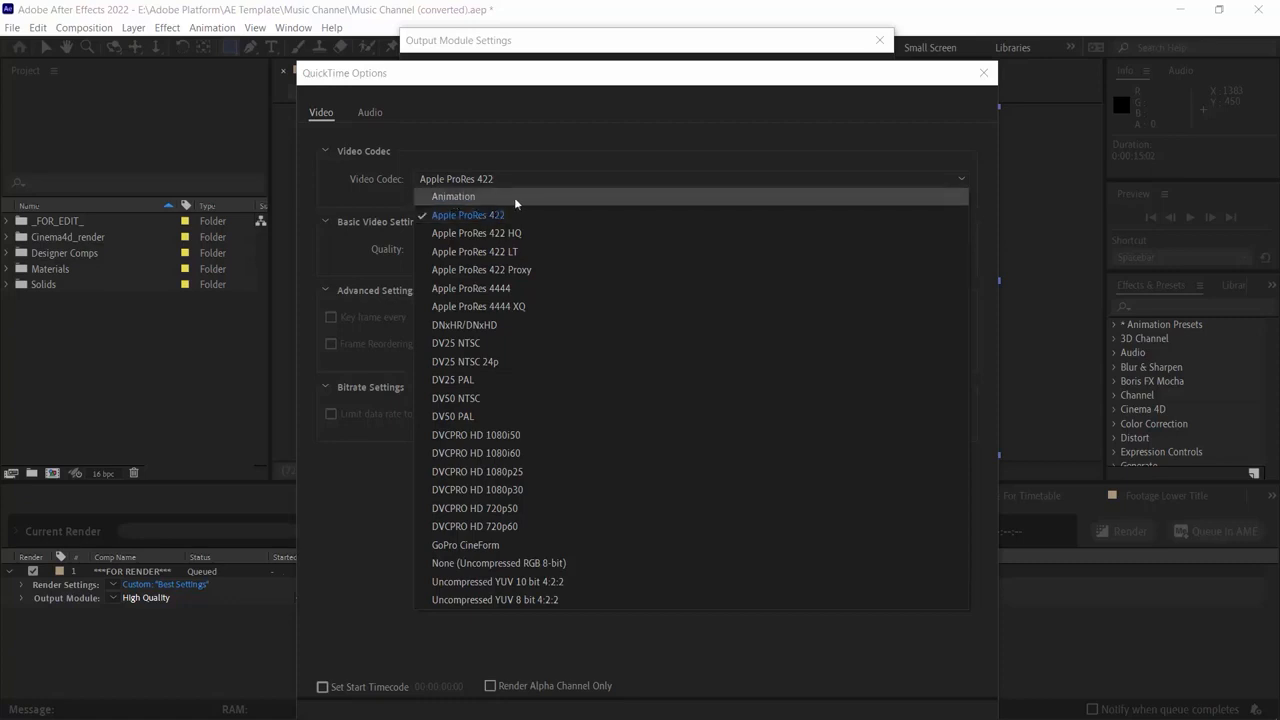
left_click(497, 132)
left_click_drag(467, 73, 426, 12)
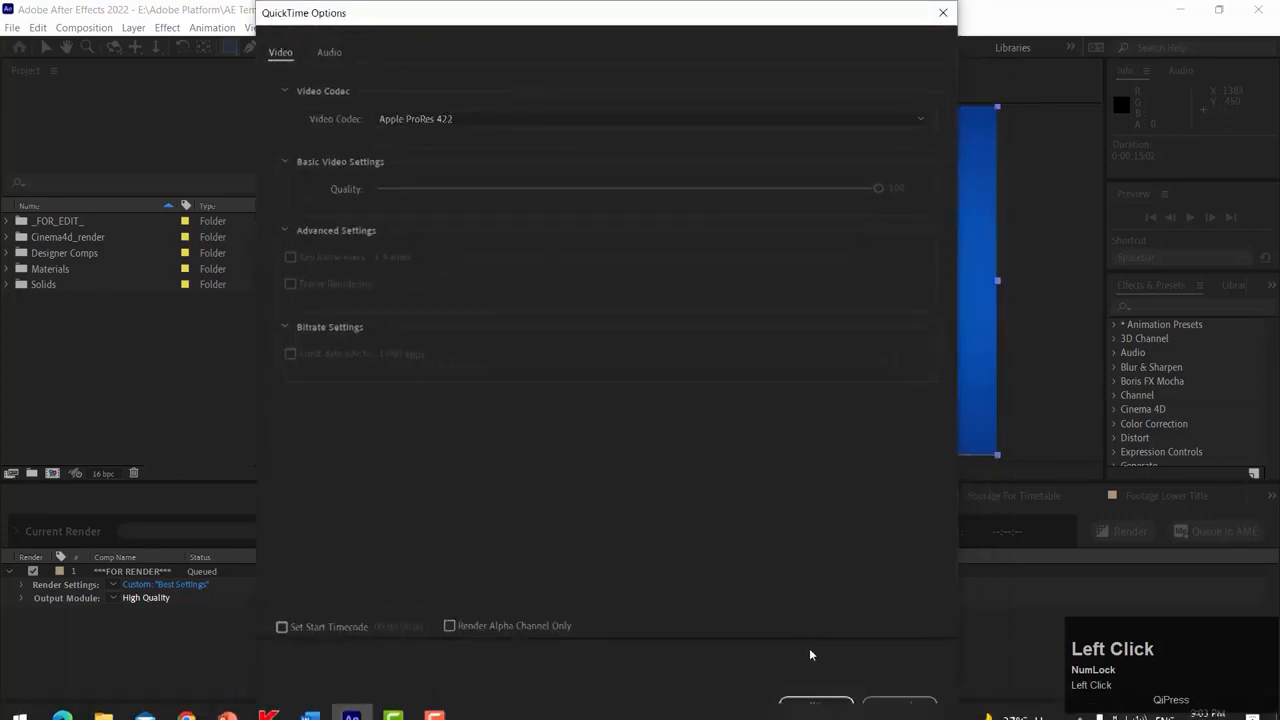
left_click(816, 701)
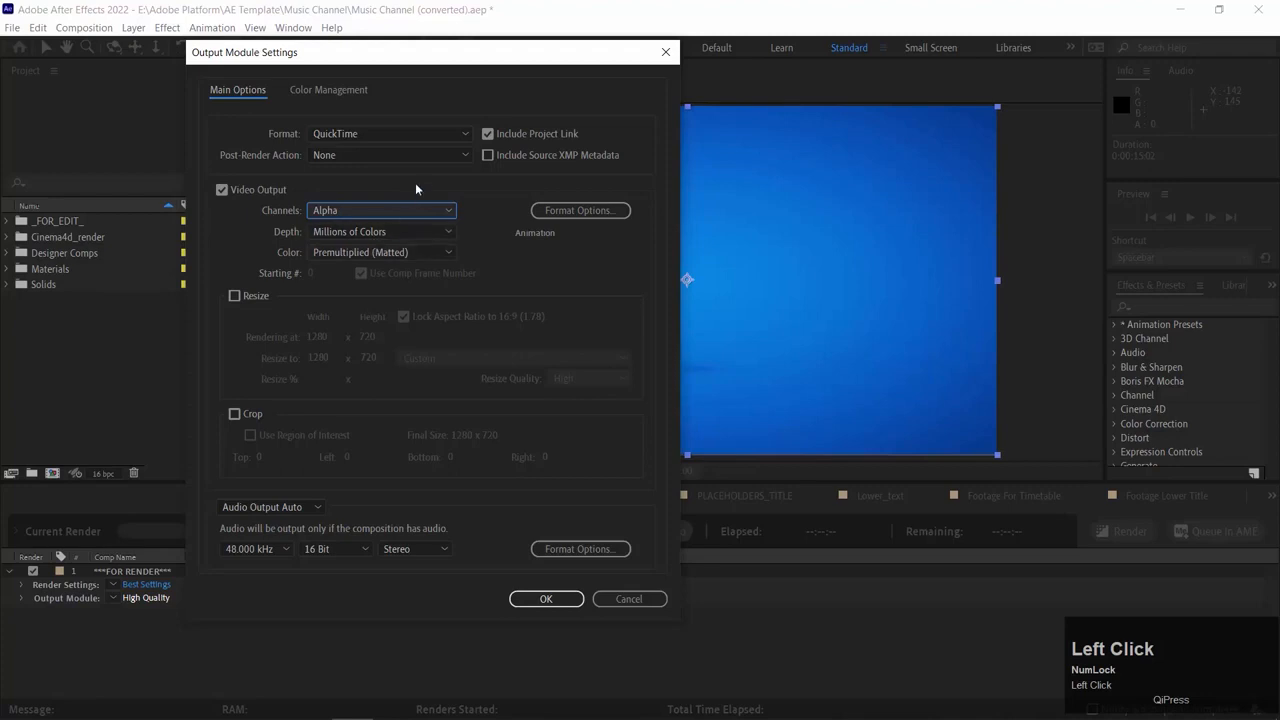
- Set the output module's channels to RGB + Alpha and close its settings
left_click(386, 208)
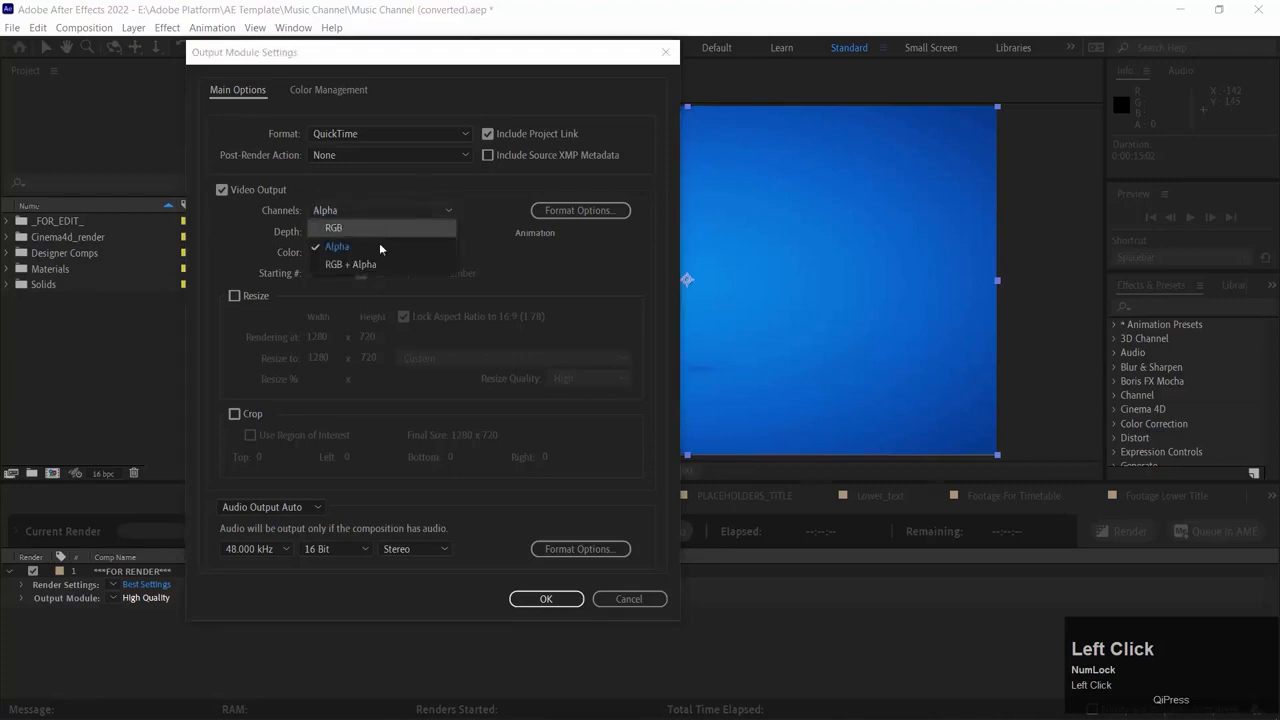
left_click(373, 267)
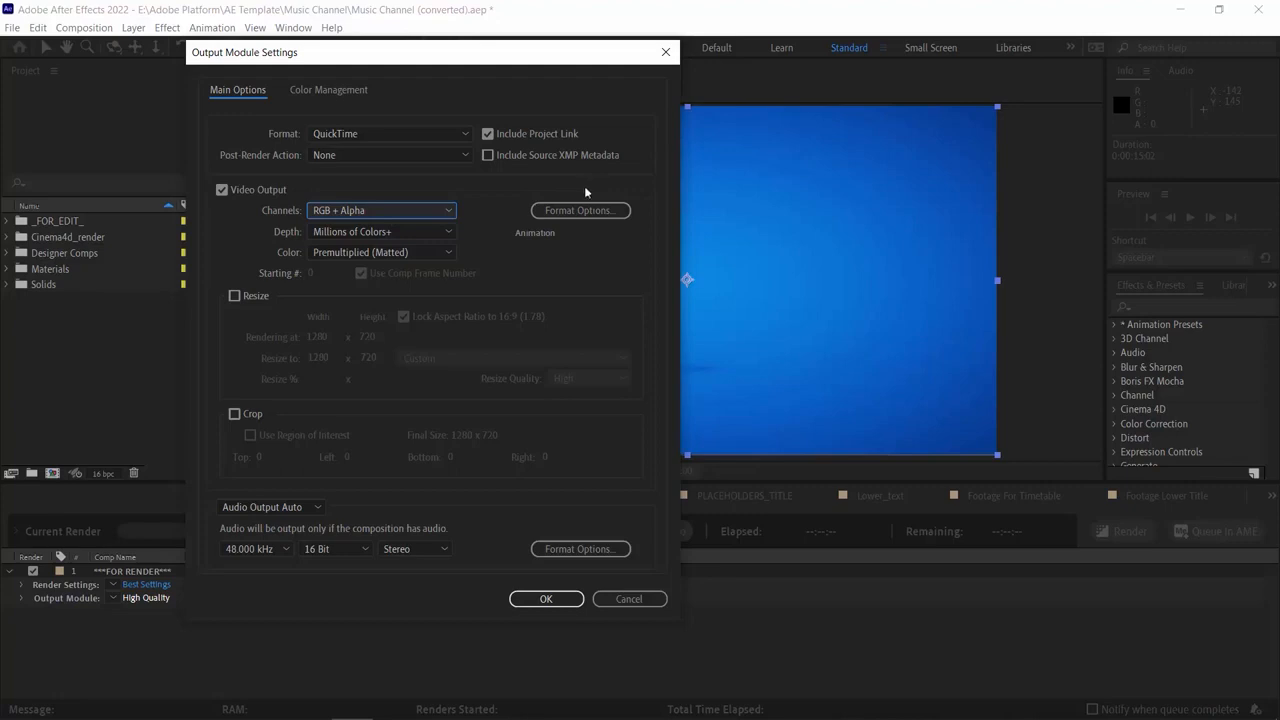
left_click_drag(502, 59, 422, 22)
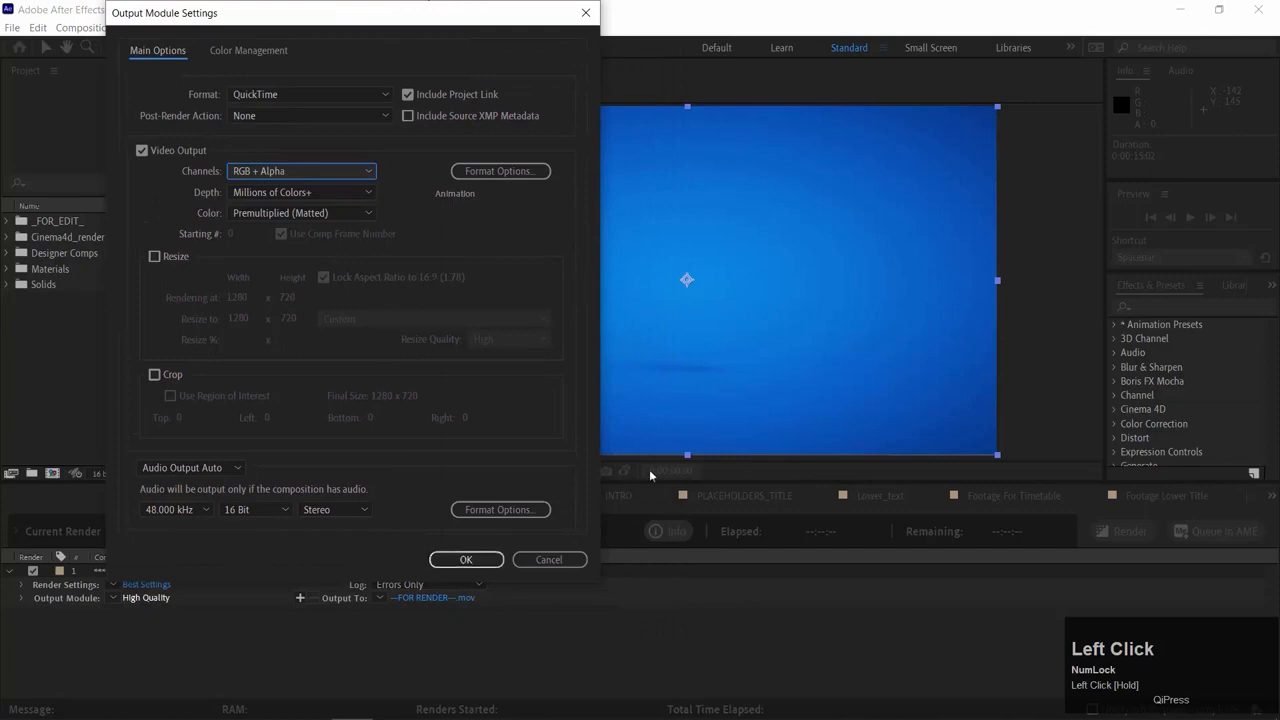
left_click(650, 367)
left_click(585, 12)
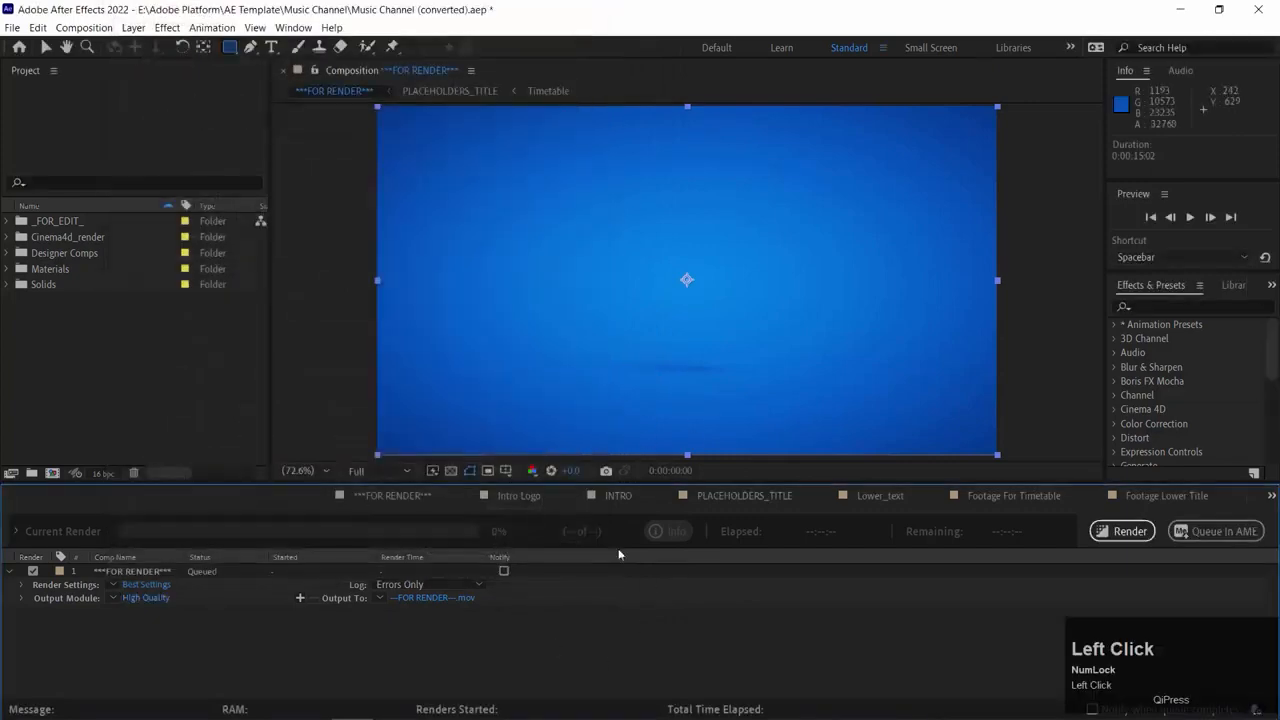
- Draw a rectangular mask about 320 by 270 px on the INTRO layer and toggle the transparency grid to inspect the transparent area
left_click(451, 471)
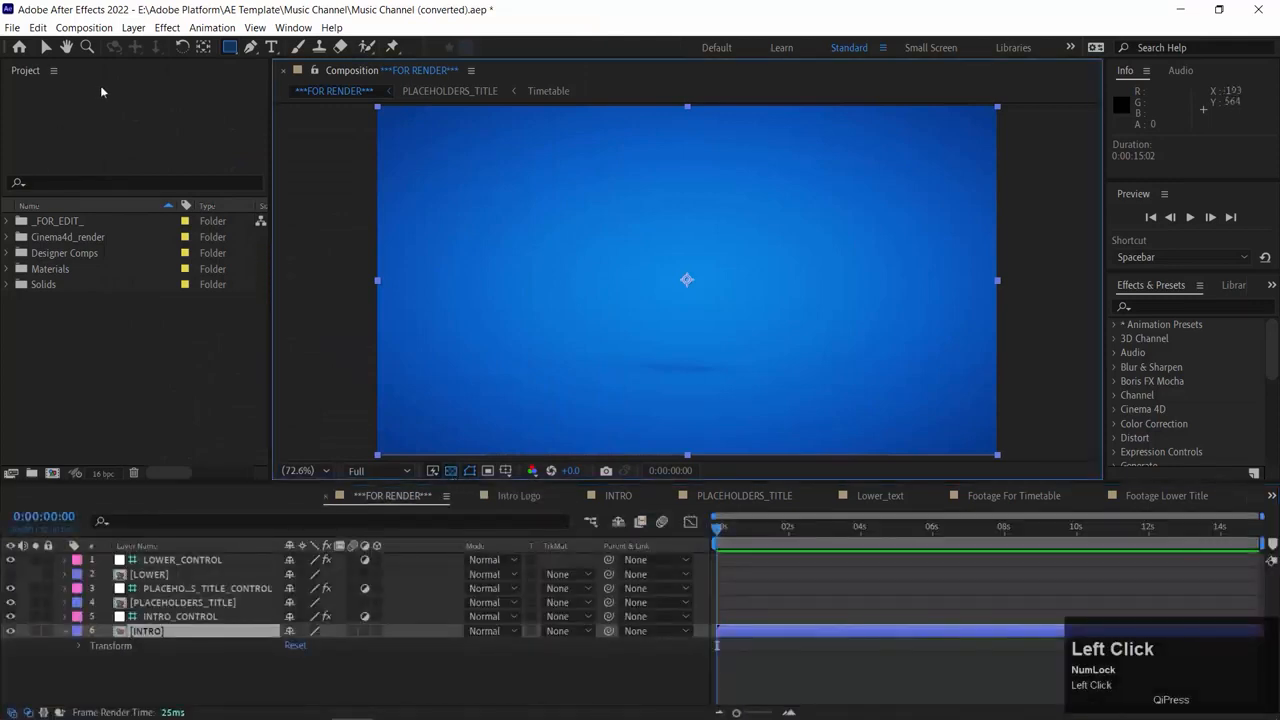
left_click(451, 472)
left_click_drag(459, 220, 614, 350)
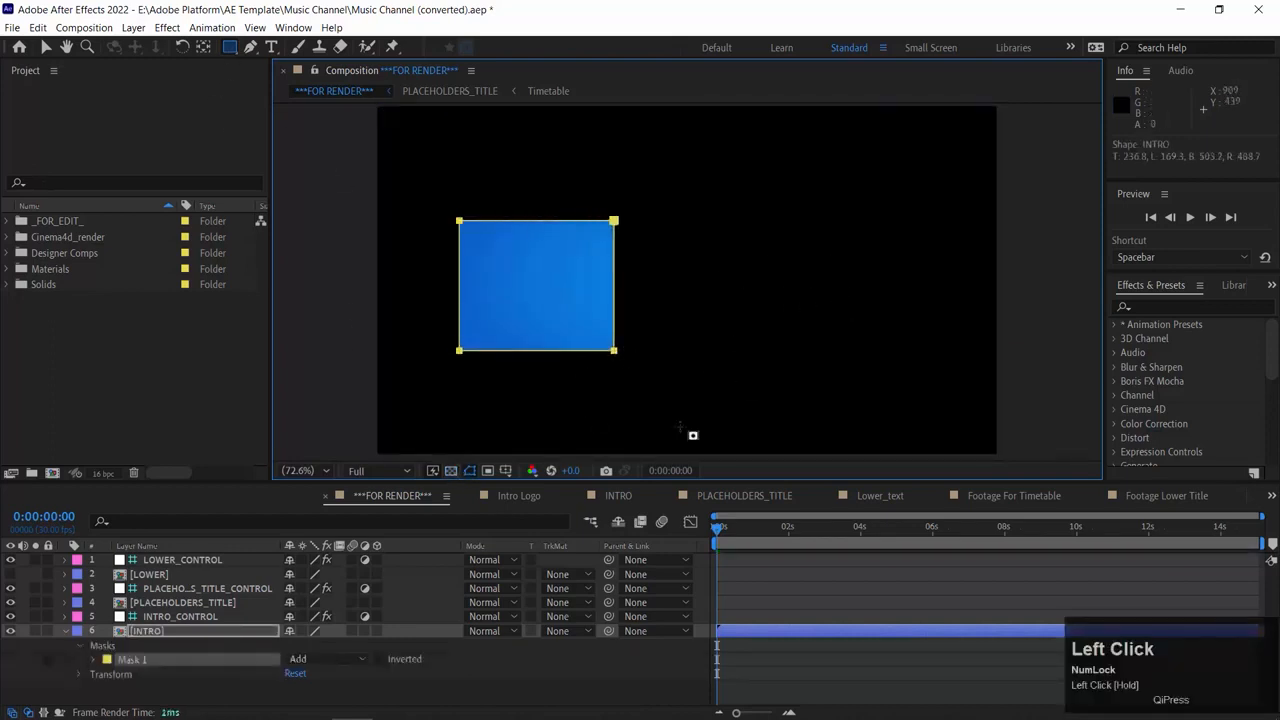
left_click(451, 471)
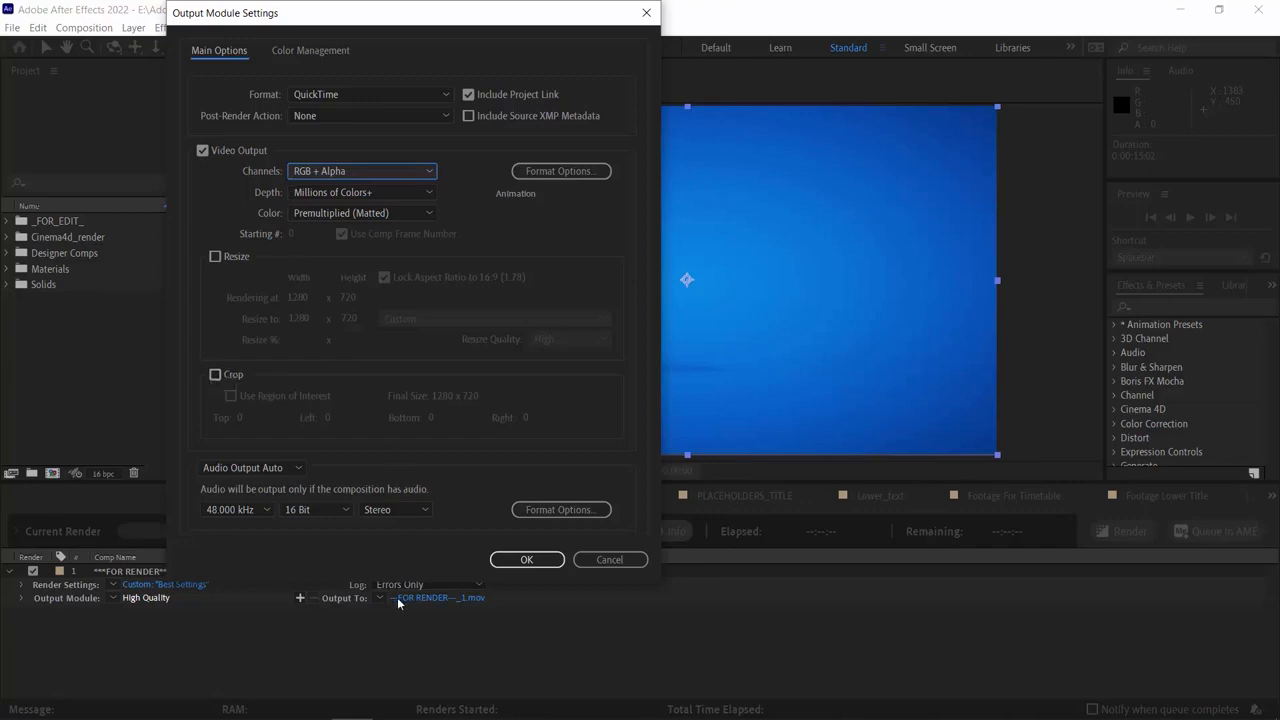
- Accept the output module settings and browse the output destination to the After Effects folder inside the Video Editing folder on drive D
left_click(530, 560)
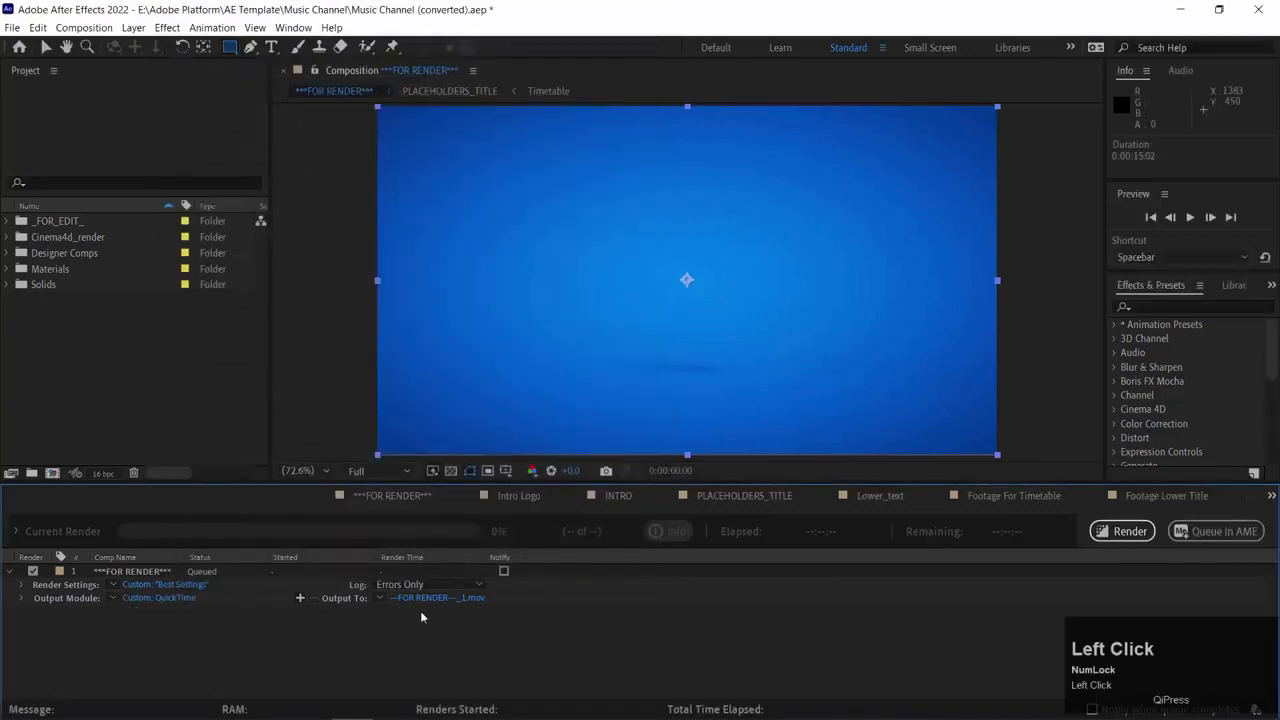
left_click(452, 599)
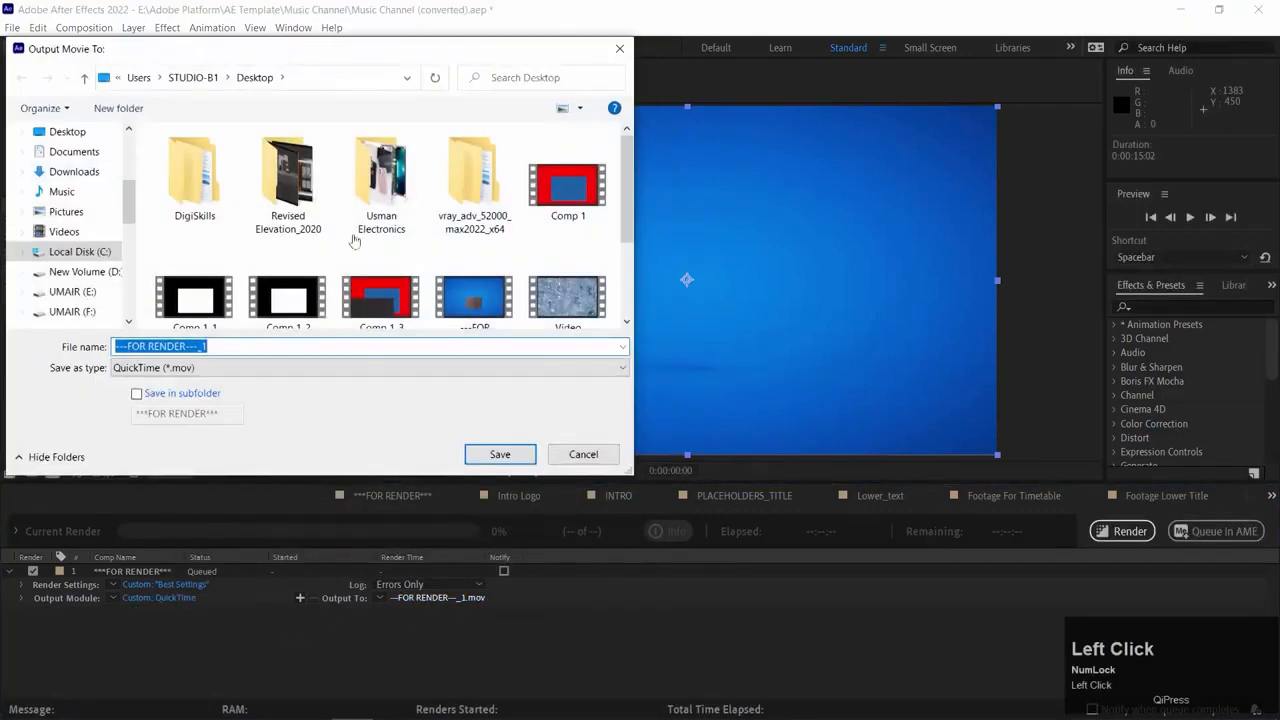
left_click_drag(633, 472, 667, 472)
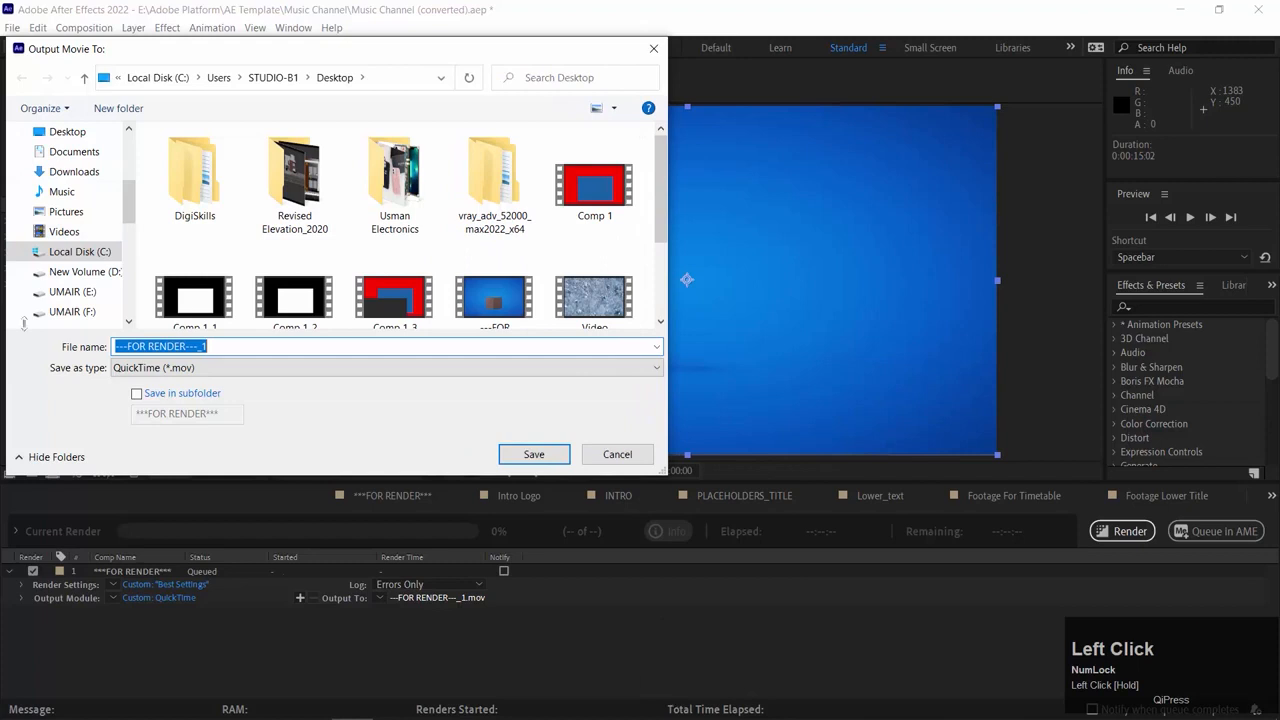
left_click(88, 277)
scroll(229, 262, "down", 5)
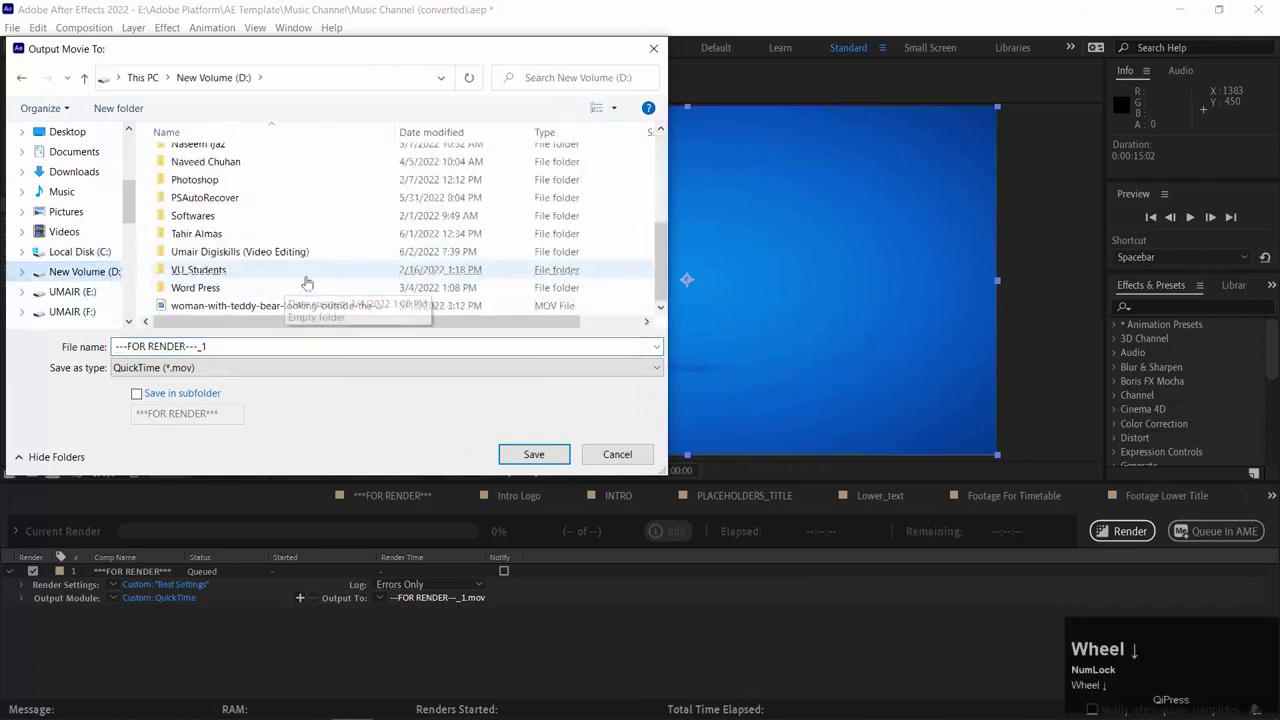
double_click(228, 256)
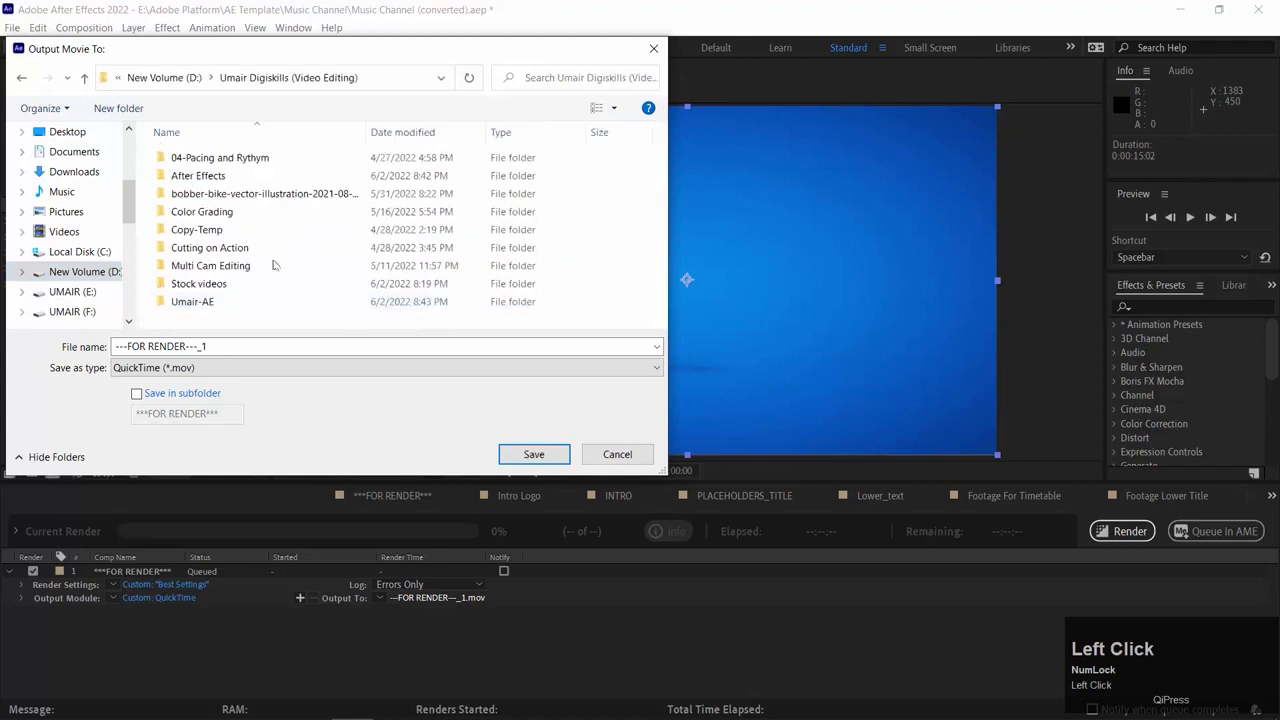
double_click(200, 175)
- Create a new folder named Export in the After Effects folder and open it
right_click(283, 241)
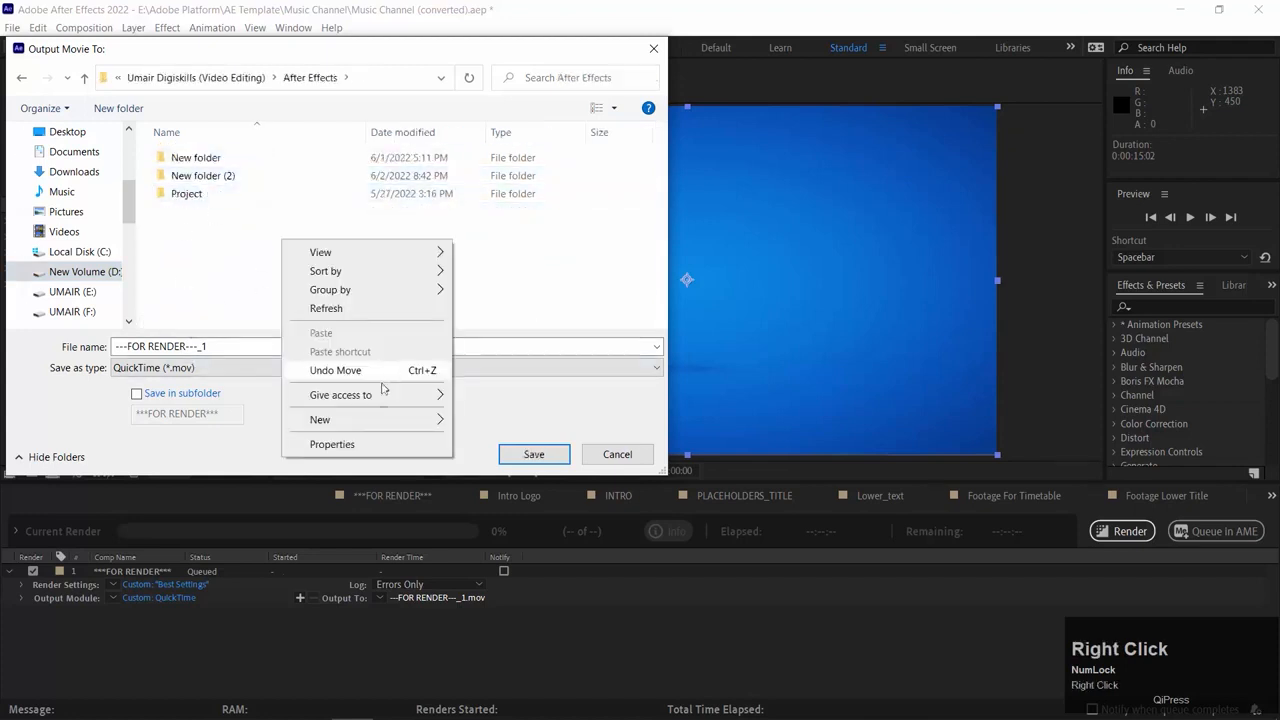
mouse_move(383, 433)
left_click(468, 415)
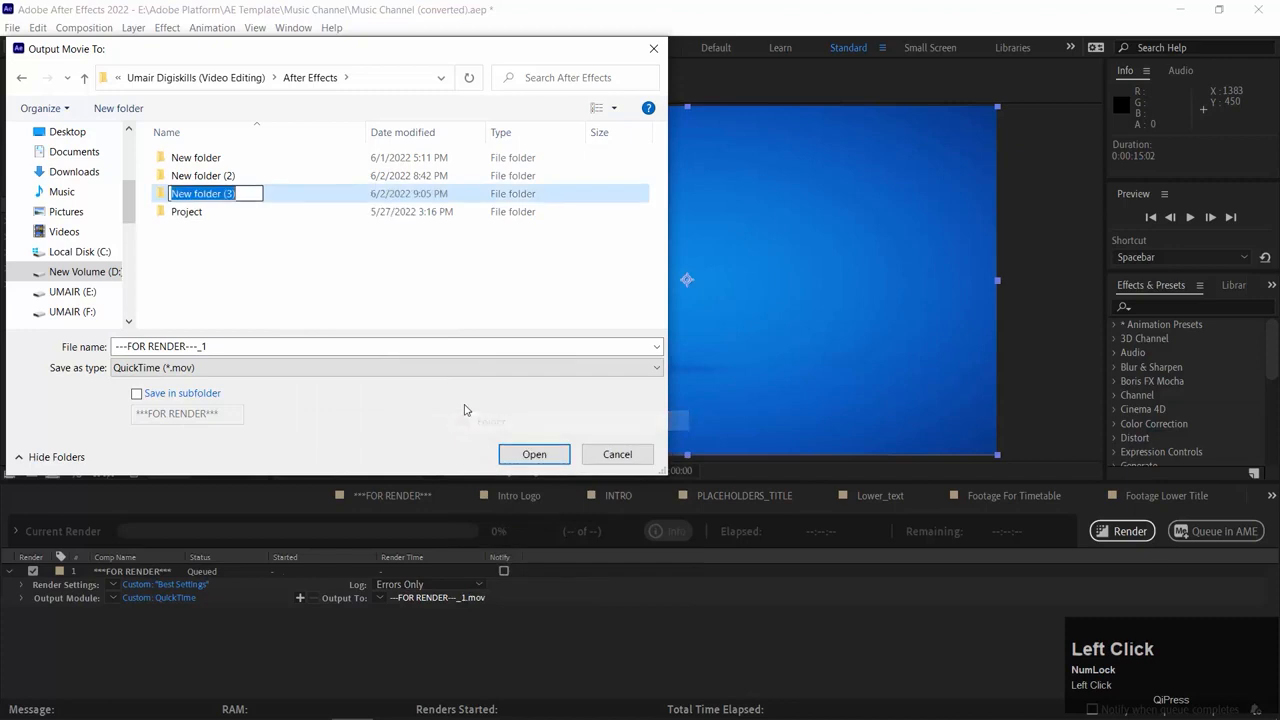
type("EXport")
key("Return")
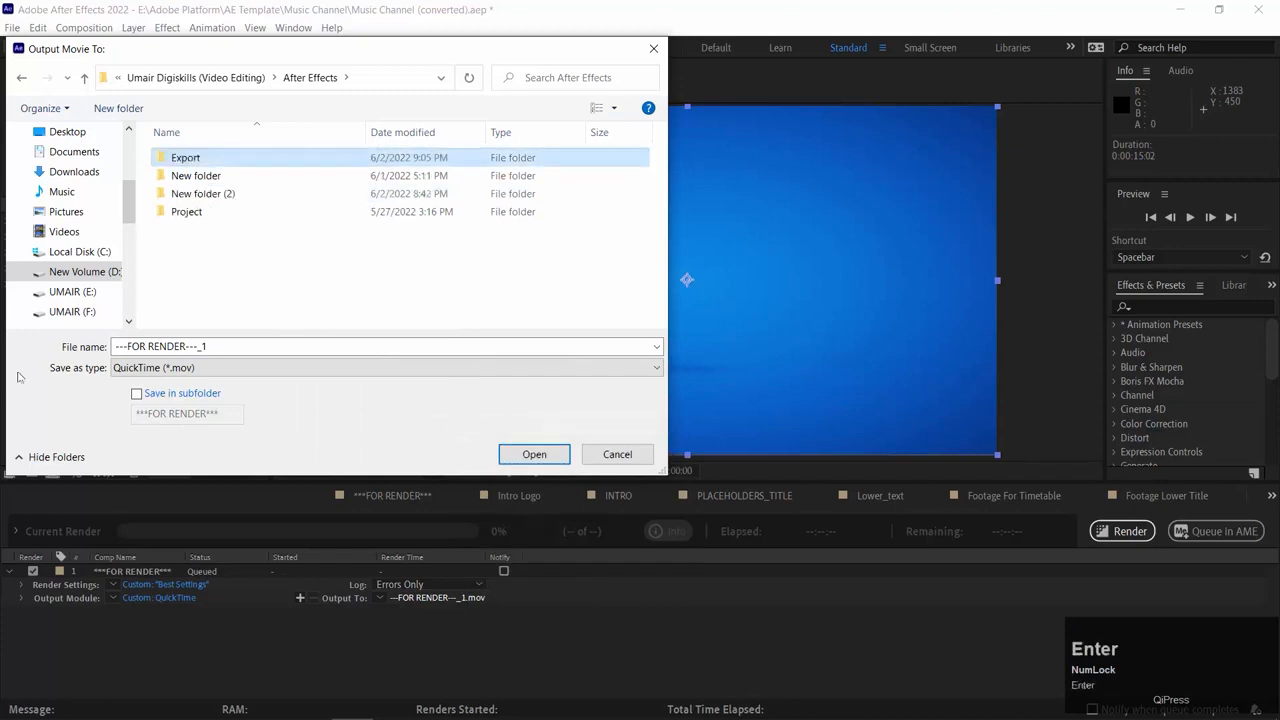
double_click(187, 159)
- Save the output file as AE-Render in the Export folder and start rendering the queue
left_click_drag(207, 346, 22, 305)
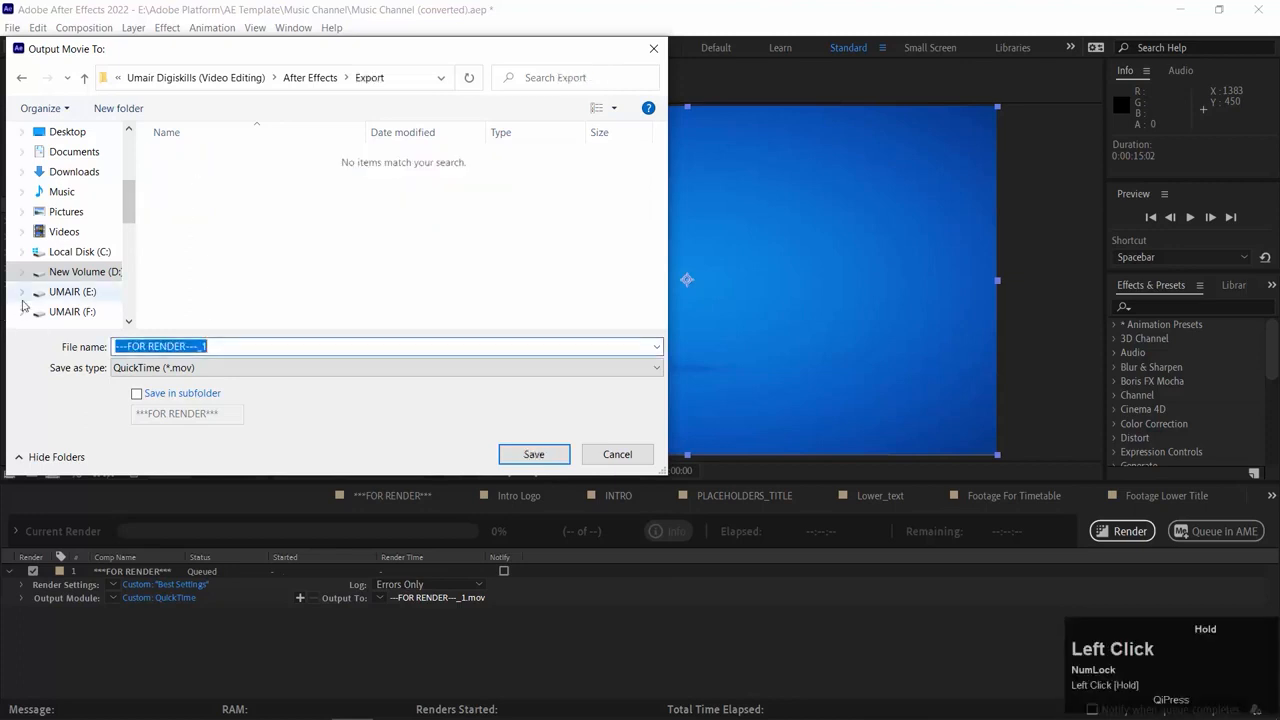
type("AE-Render")
key("Return")
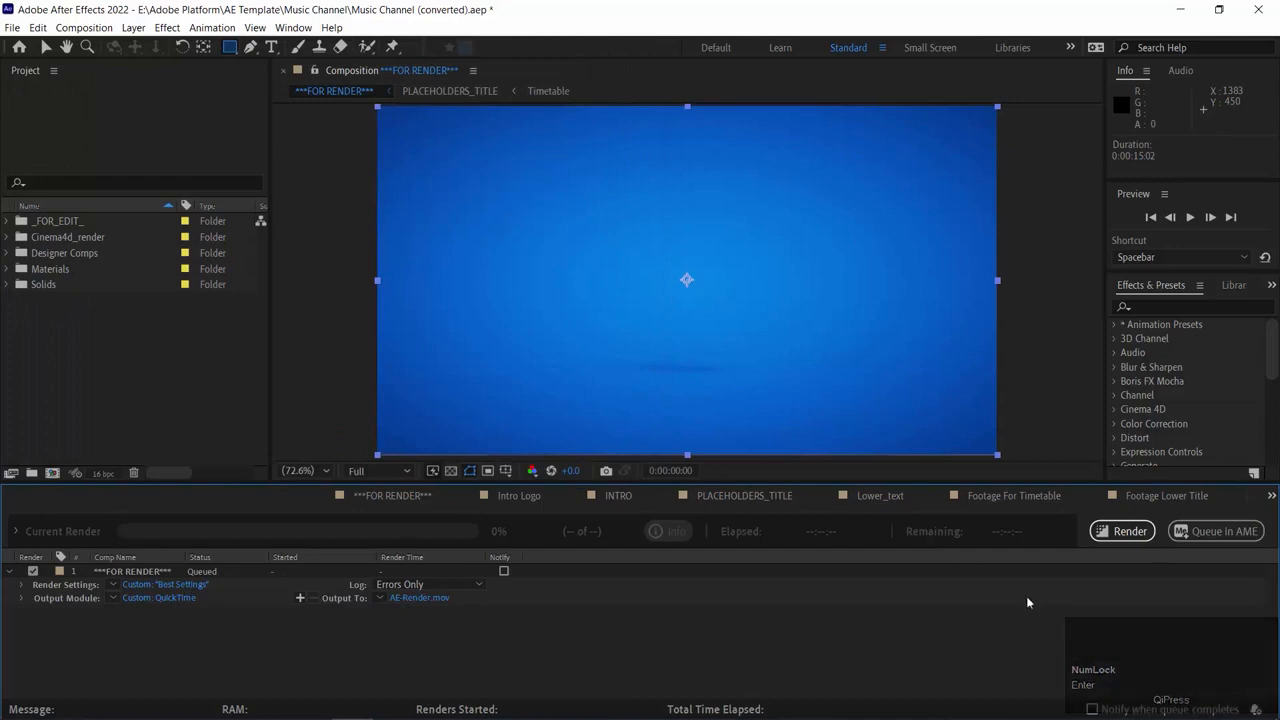
left_click(1112, 533)
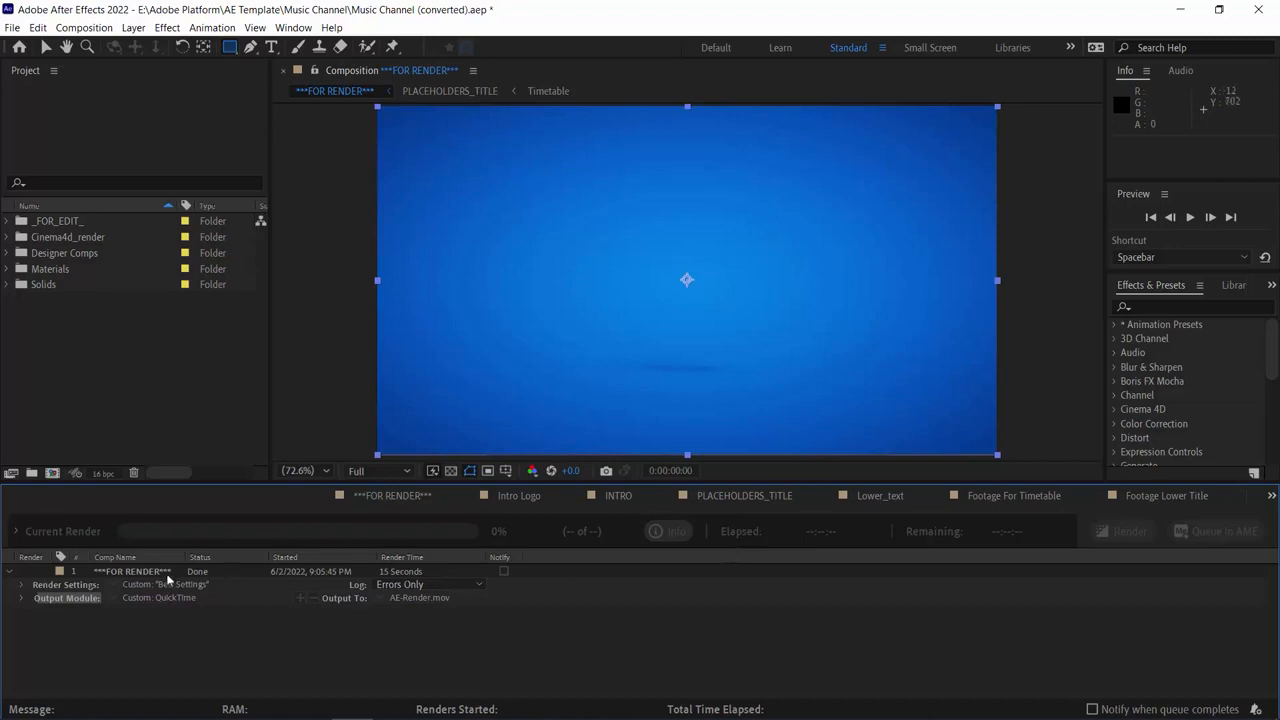
- Switch to File Explorer and open the Export folder inside the After Effects folder of the Video Editing folder on drive D
key("alt+Tab")
key("alt+Tab")
key("alt+Tab")
key("alt+Tab")
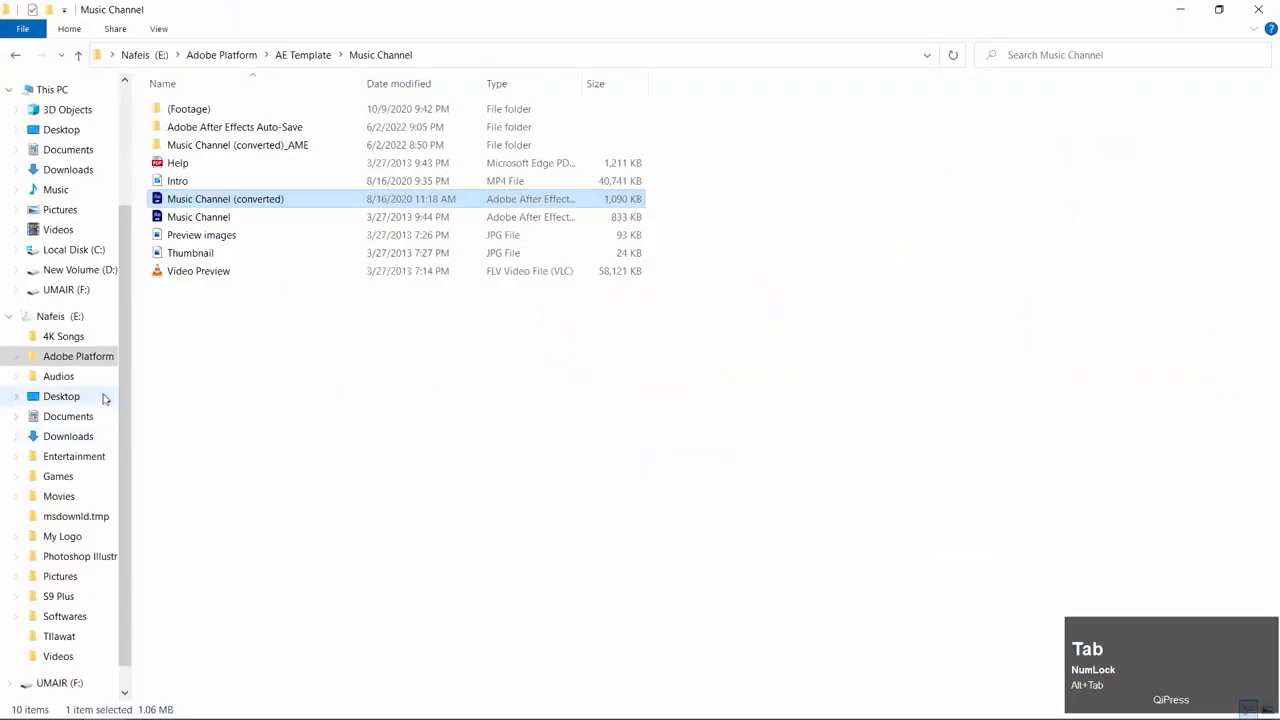
left_click(62, 272)
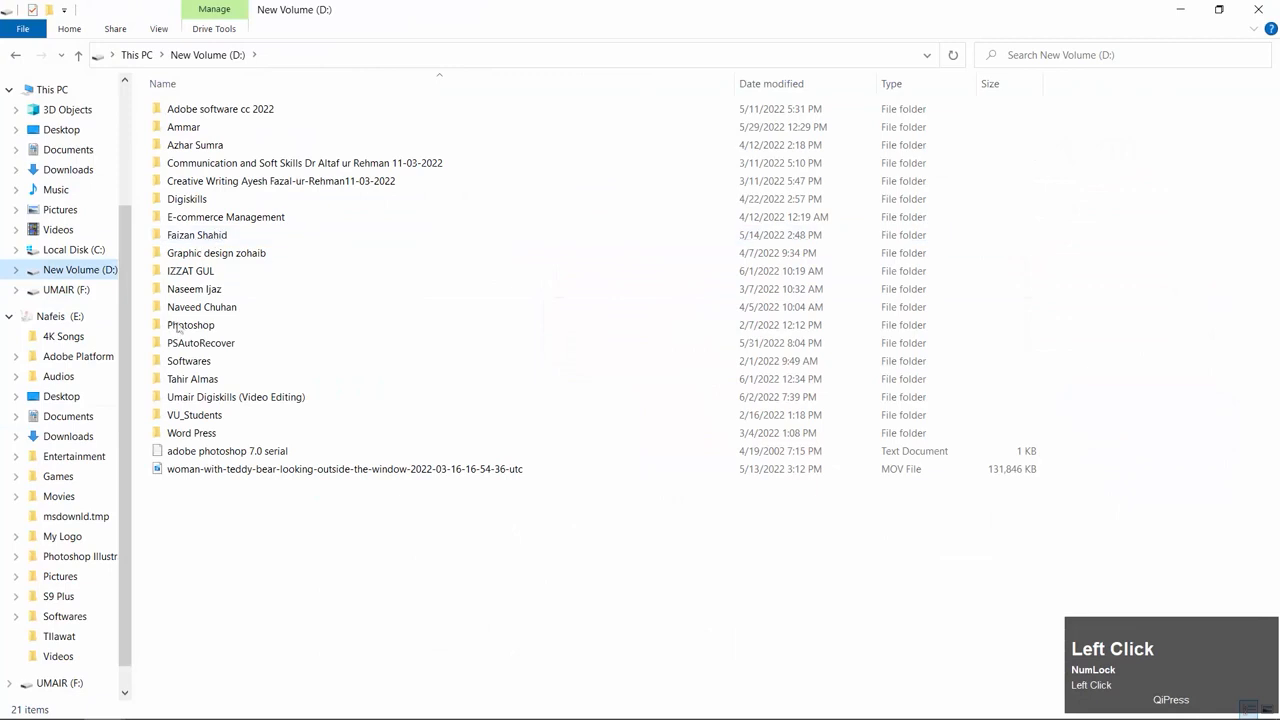
double_click(225, 397)
double_click(175, 127)
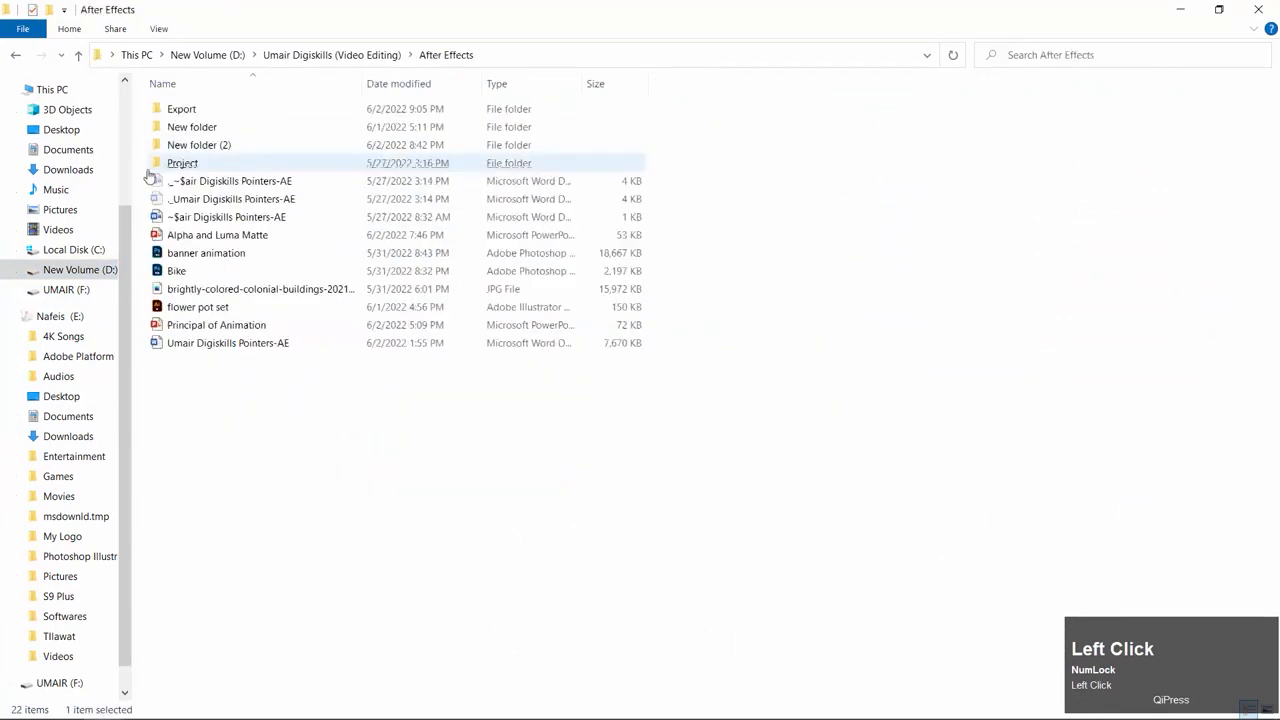
double_click(182, 109)
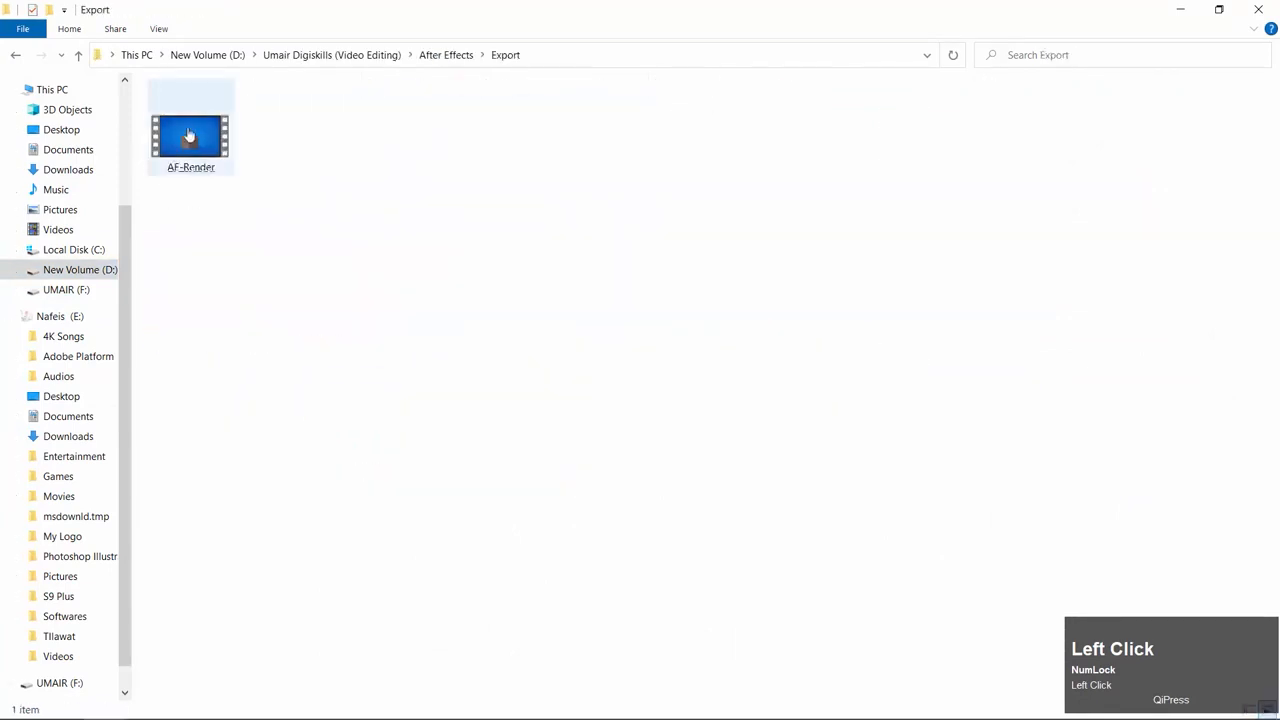
- Play the rendered AE-Render movie in VLC media player to check the result
right_click(189, 134)
left_click(190, 133)
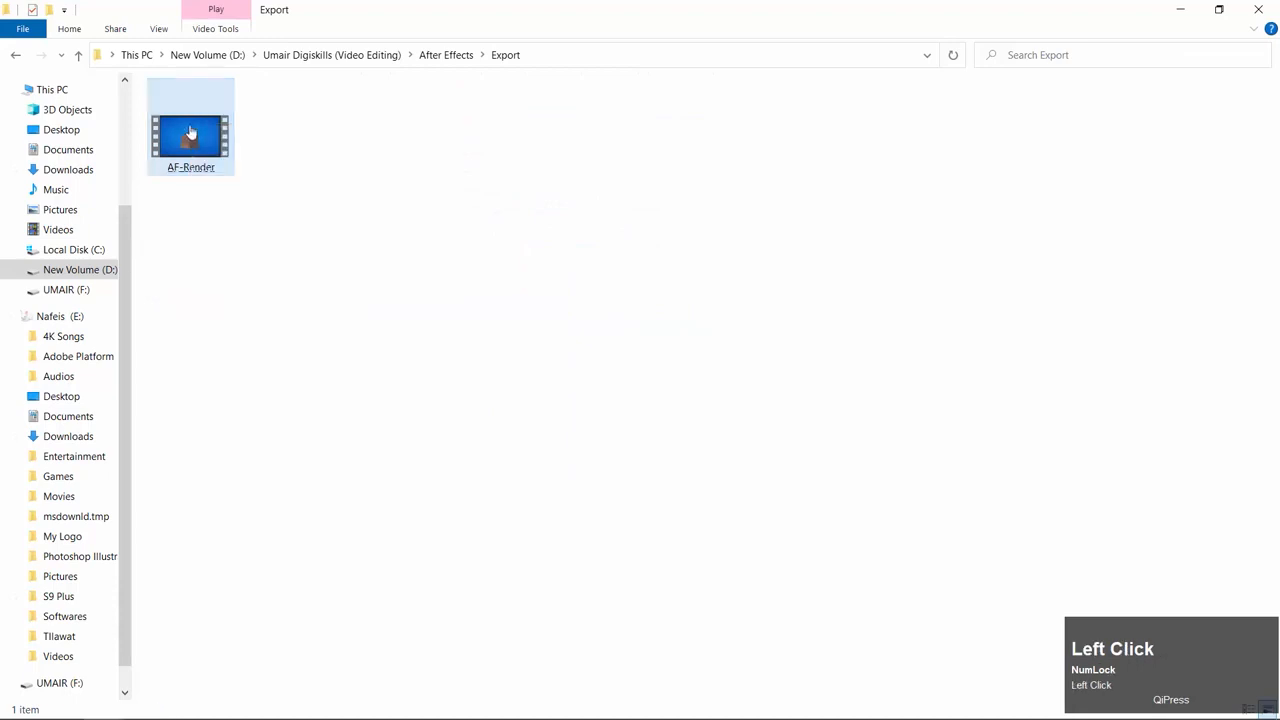
right_click(192, 128)
mouse_move(326, 284)
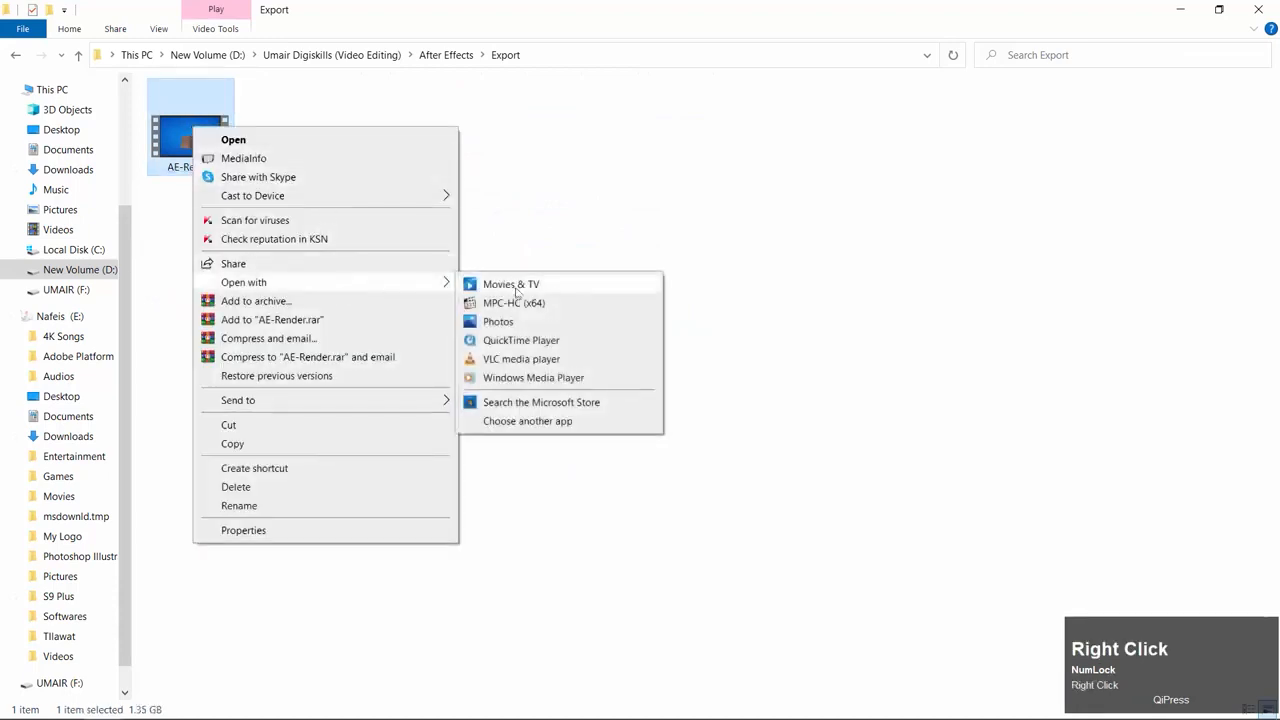
left_click(515, 359)
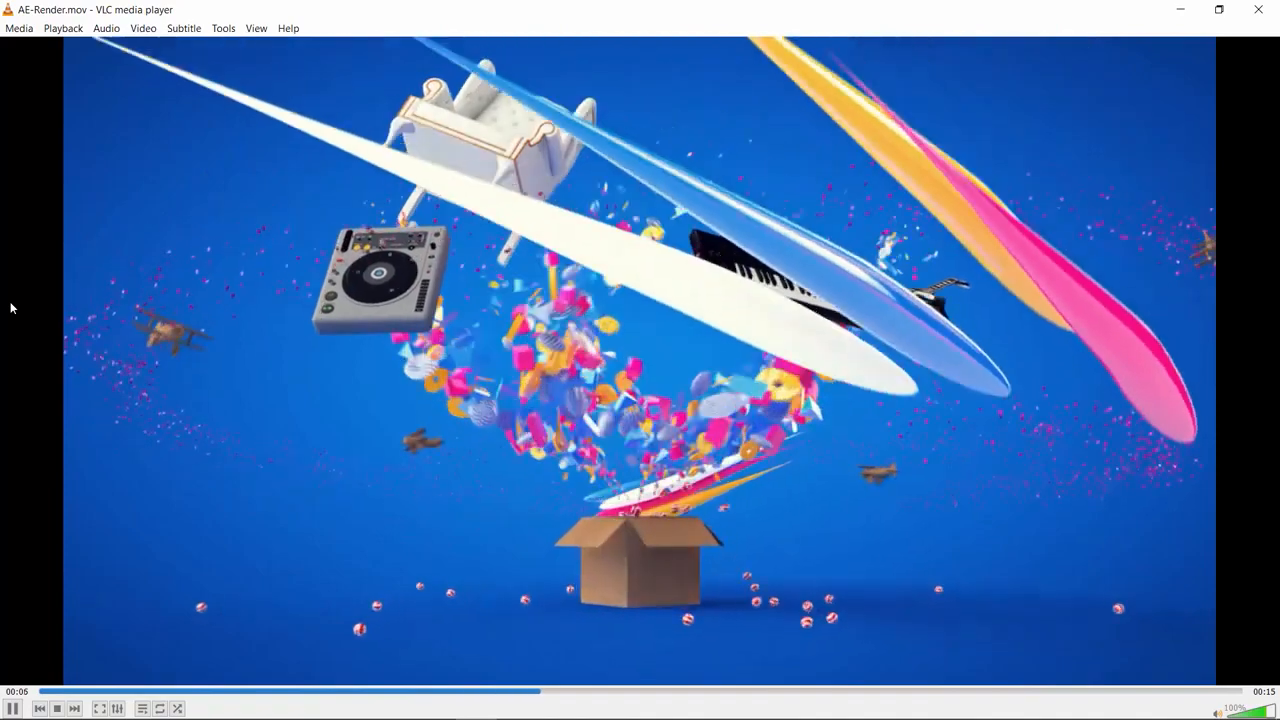
key("space")
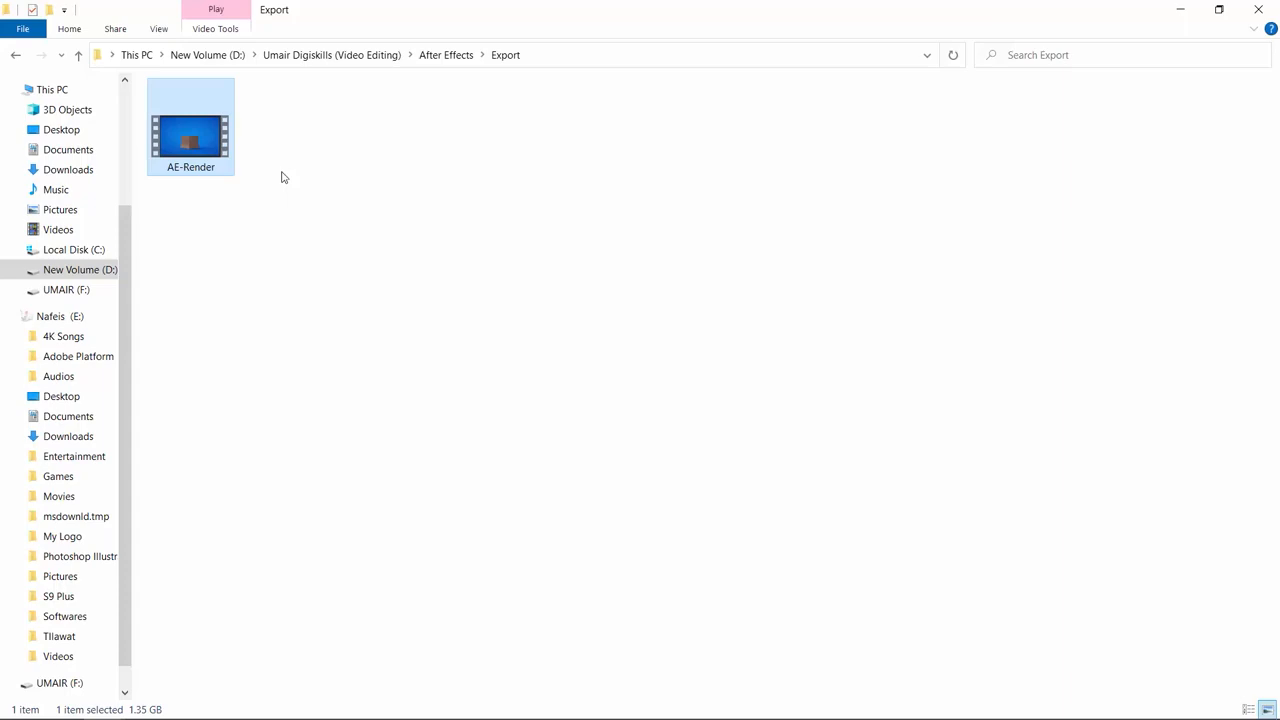
- Switch back to After Effects and add the ***FOR RENDER*** composition to the Adobe Media Encoder queue
key("alt+Tab")
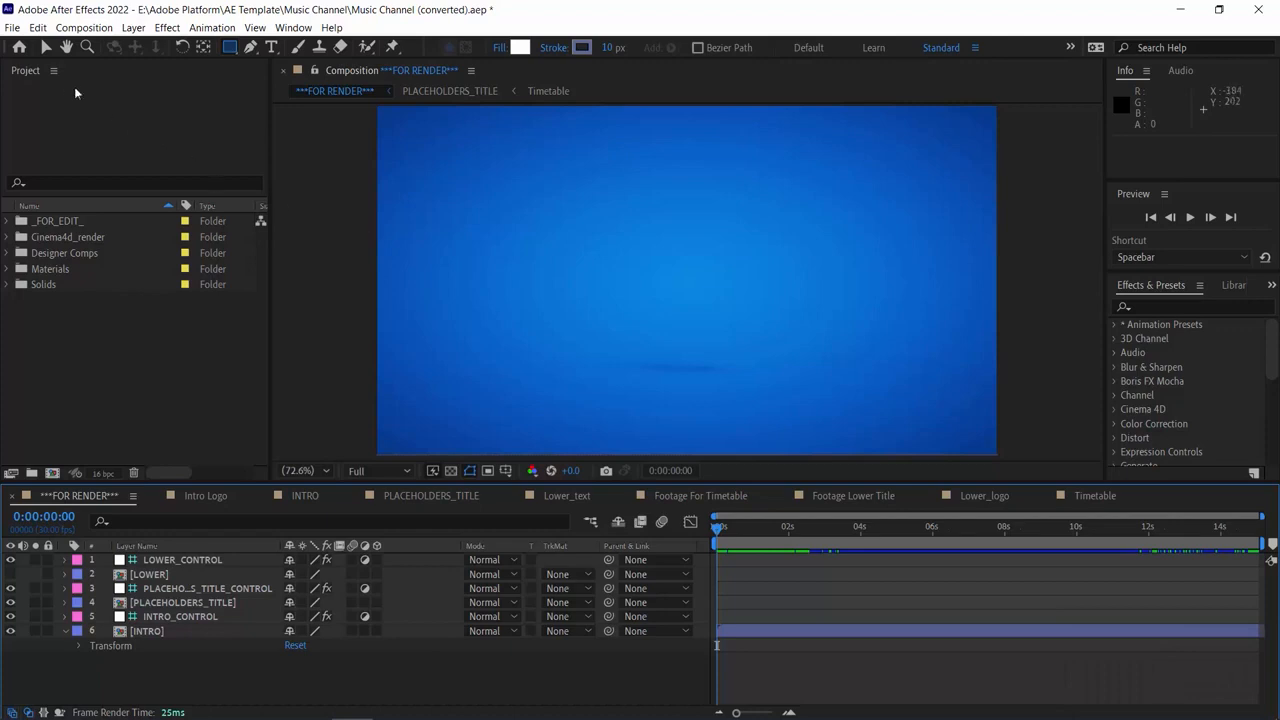
left_click(100, 28)
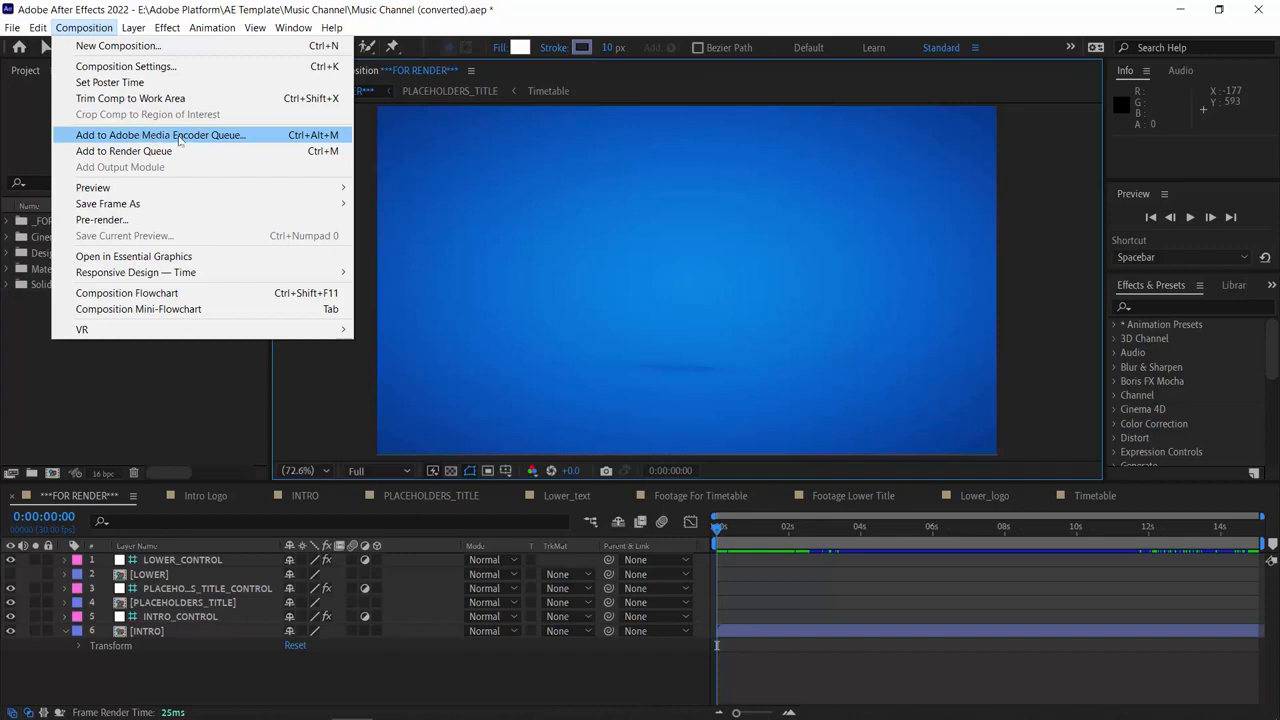
left_click(276, 135)
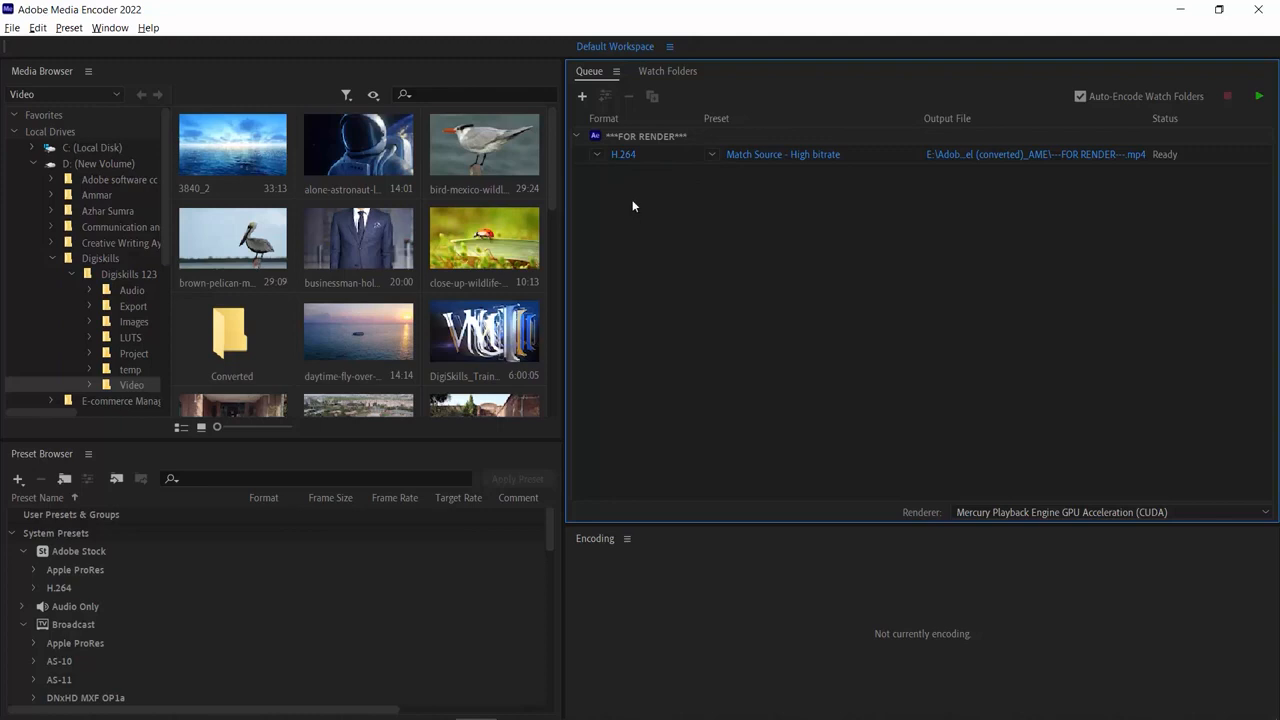
- Look through the available output formats for the queued ***FOR RENDER*** composition without choosing another one
left_click(601, 156)
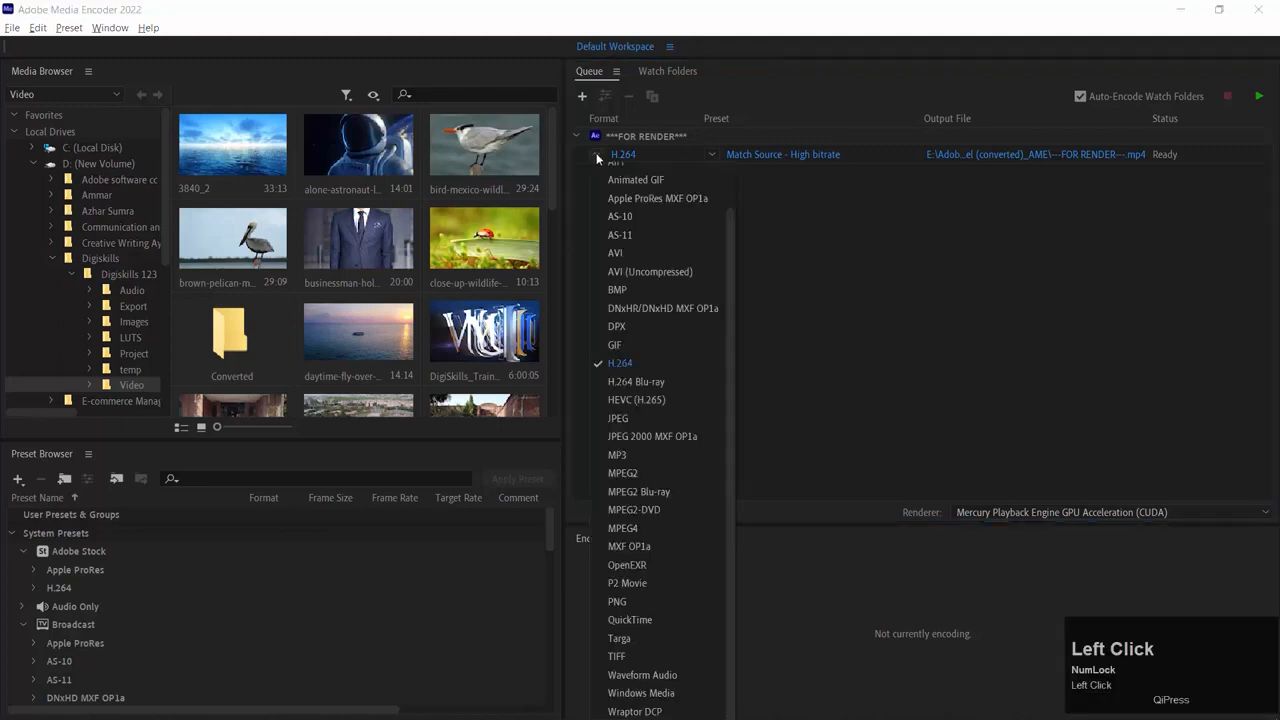
scroll(739, 204, "down", 2)
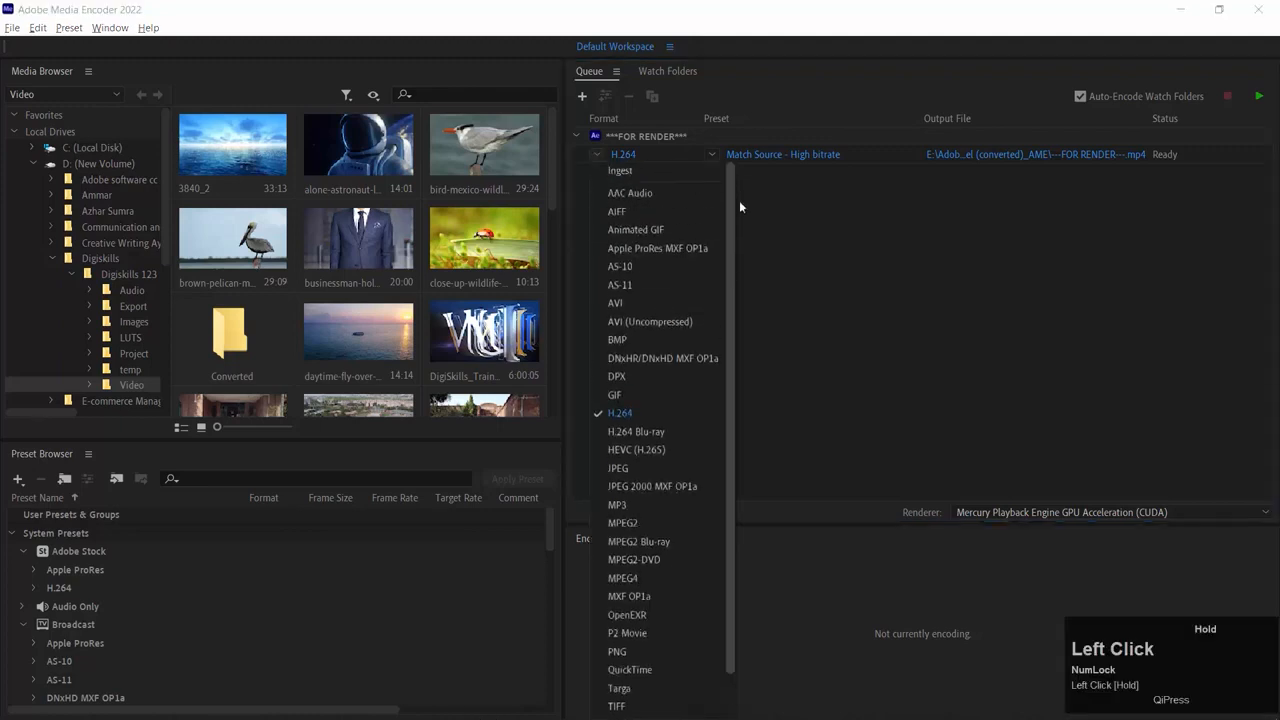
left_click(846, 225)
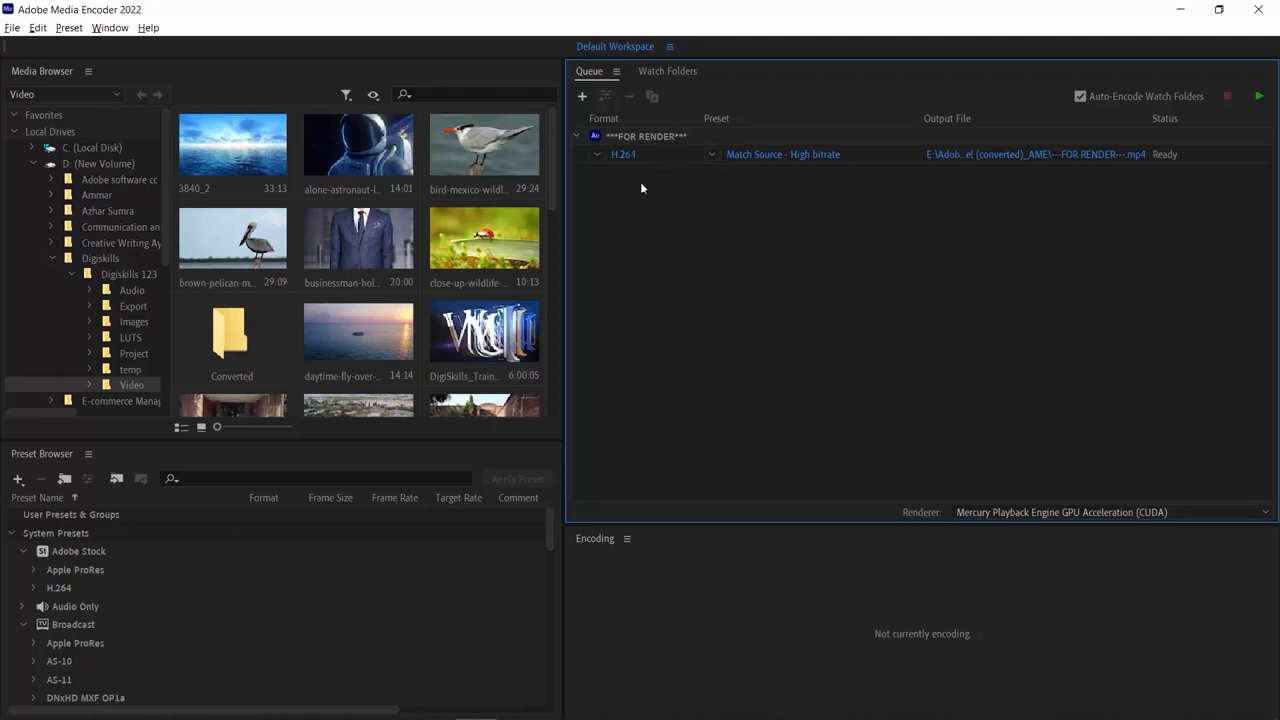
- Open the export settings of the queued composition through its Match Source - High bitrate preset and review the basic video settings
left_click(764, 157)
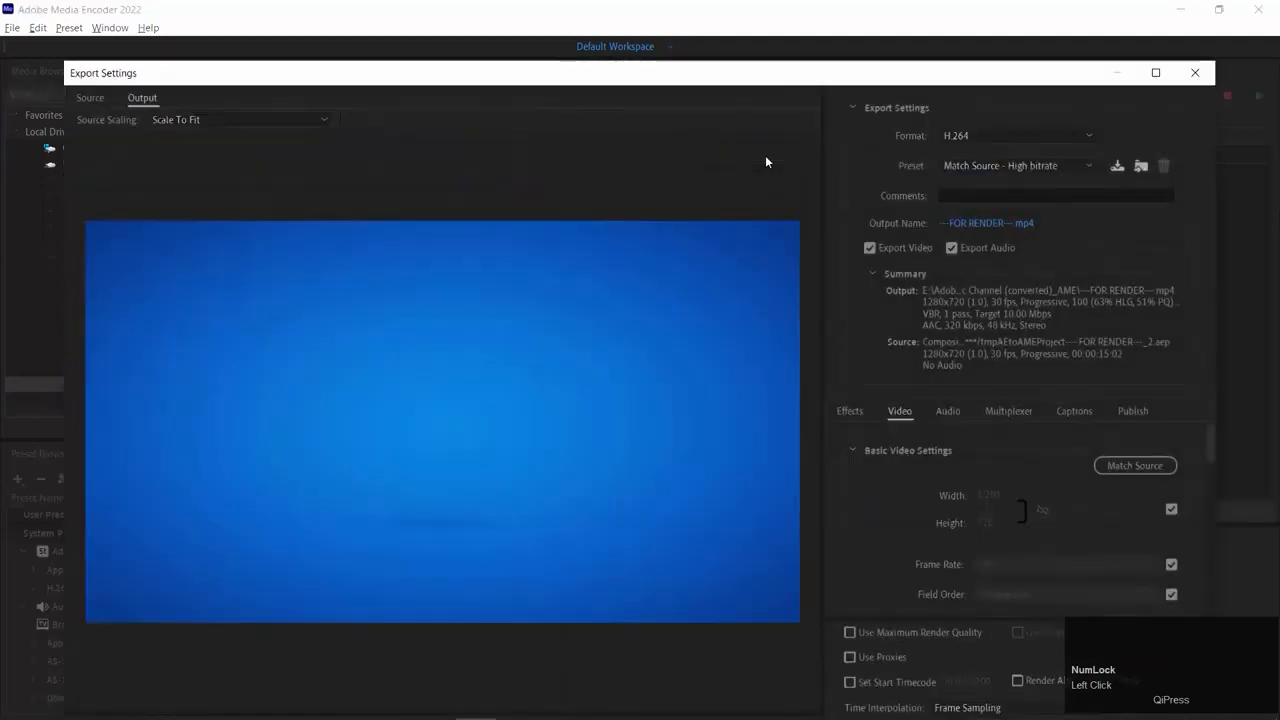
left_click_drag(386, 77, 379, 17)
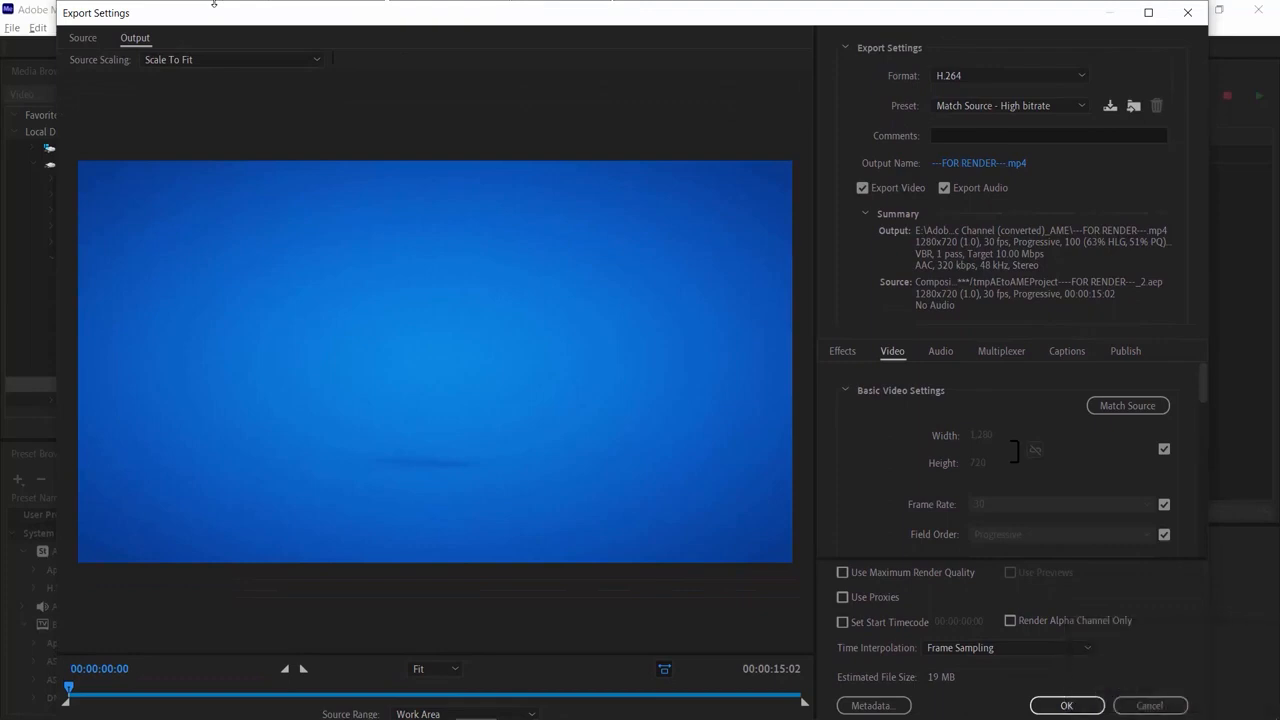
mouse_move(1201, 386)
left_mouse_down()
mouse_move(1200, 545)
mouse_move(1203, 378)
left_mouse_up()
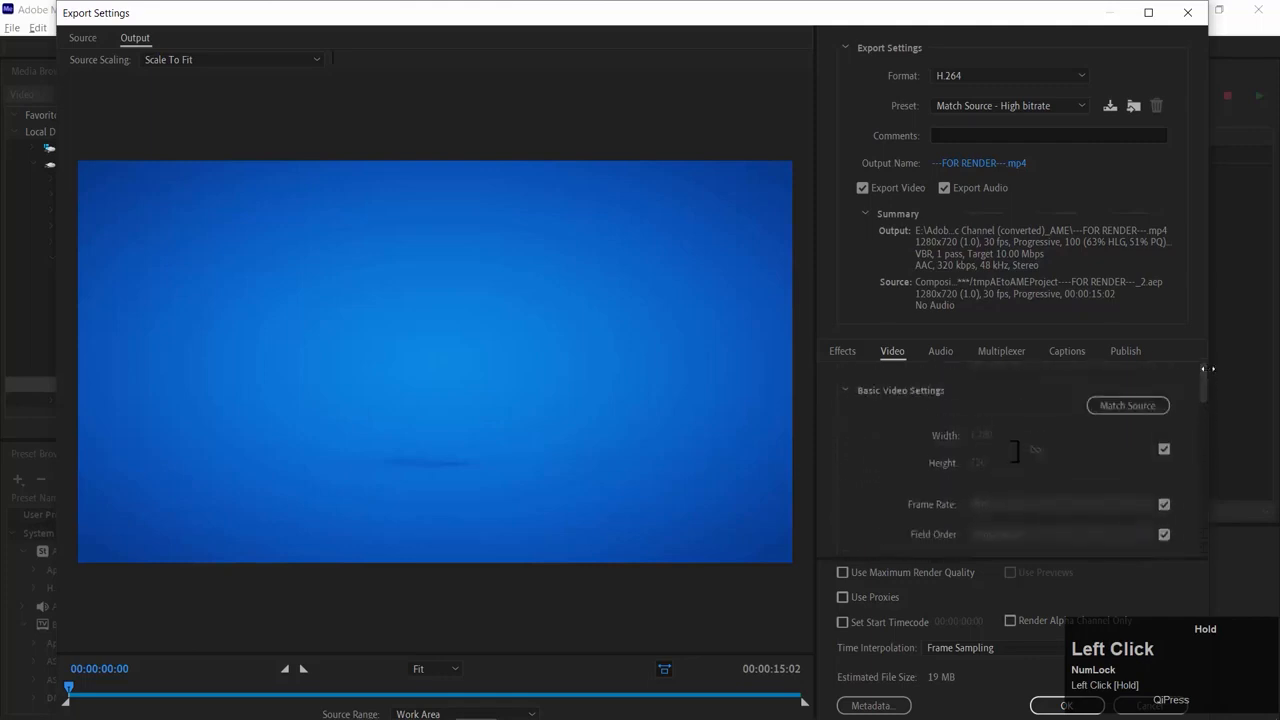